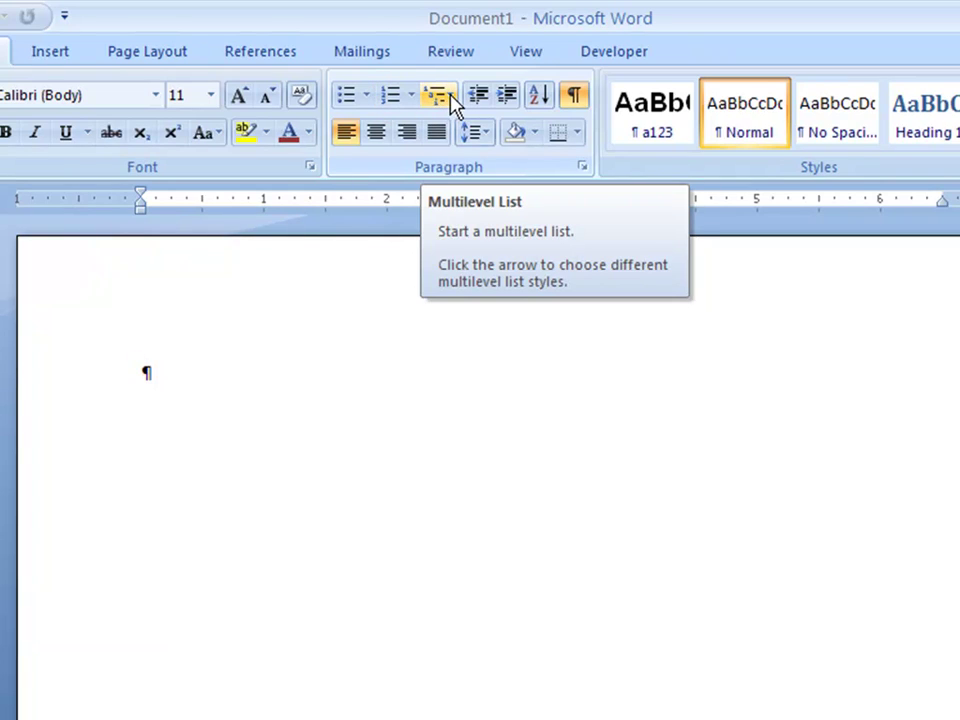
Preview the List Library's heading numbering thumbnails in the Multilevel List gallery
{"action": "left_click", "coordinate": [449, 98]}
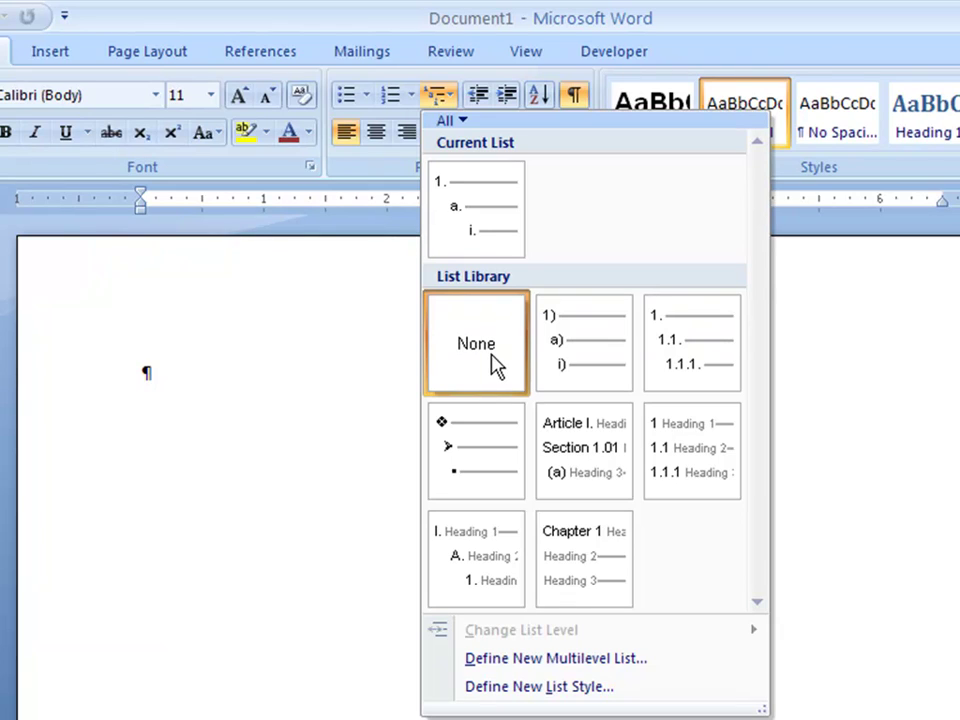
{"action": "mouse_move", "coordinate": [548, 366]}
{"action": "mouse_move", "coordinate": [553, 444]}
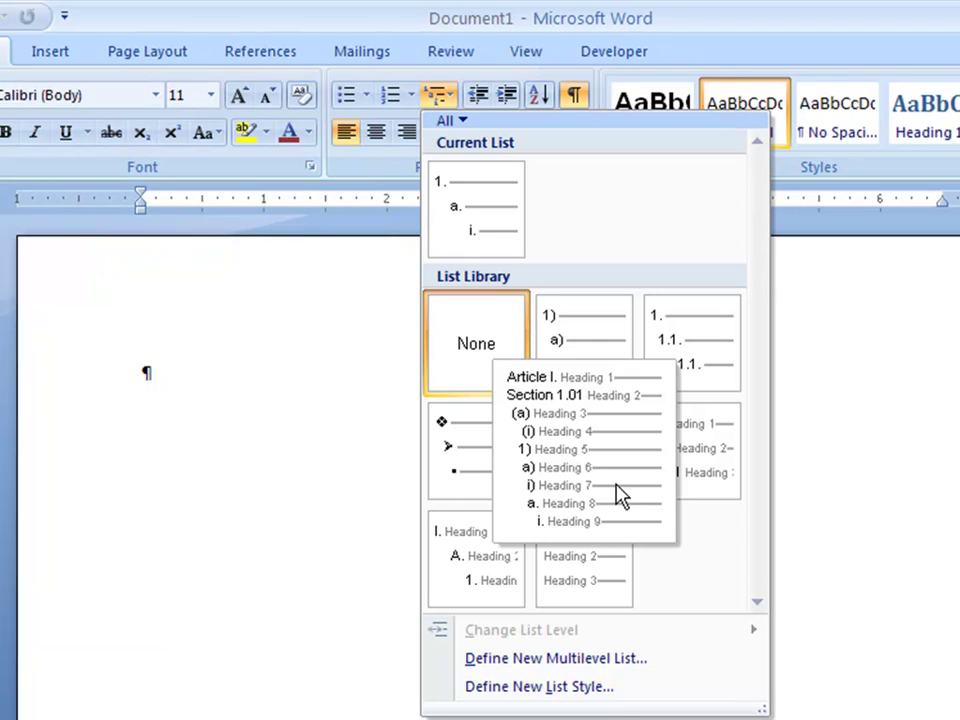
{"action": "mouse_move", "coordinate": [677, 461]}
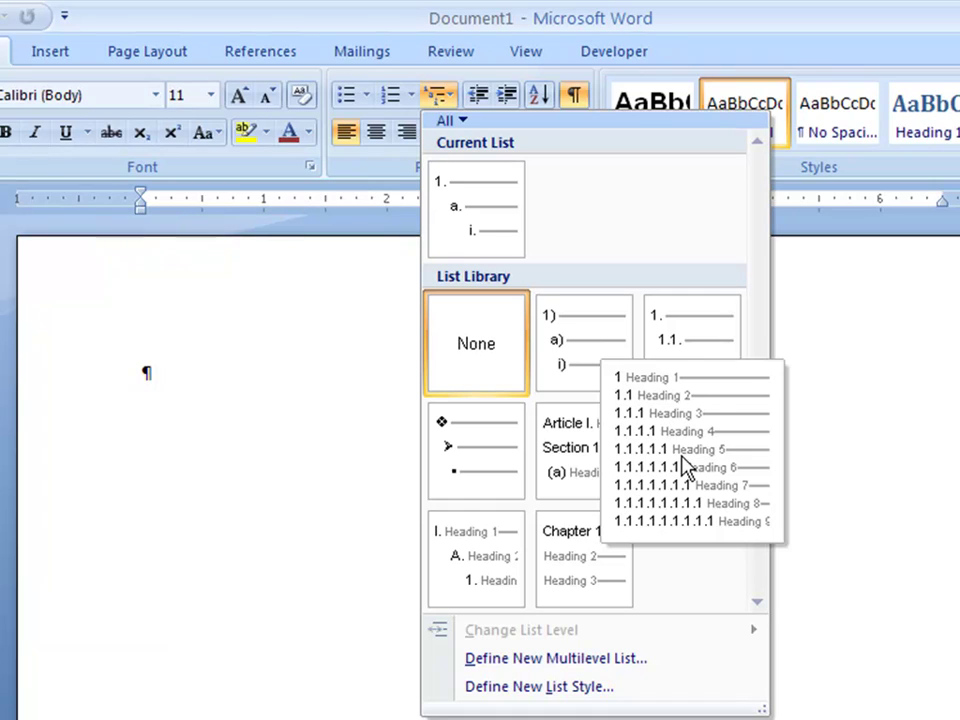
{"action": "mouse_move", "coordinate": [603, 562]}
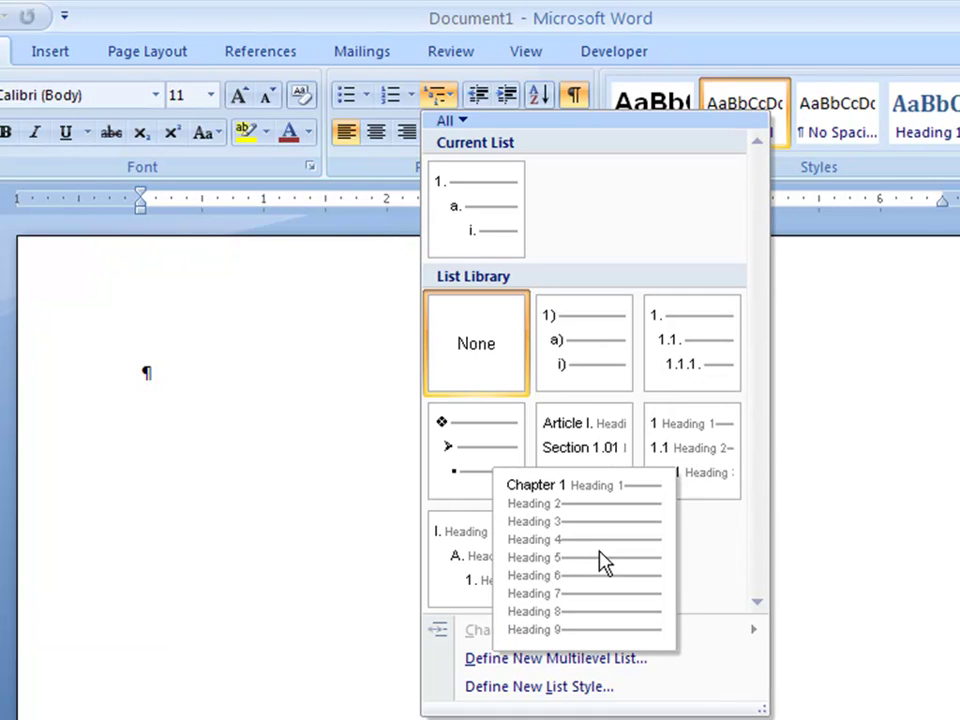
{"action": "mouse_move", "coordinate": [481, 566]}
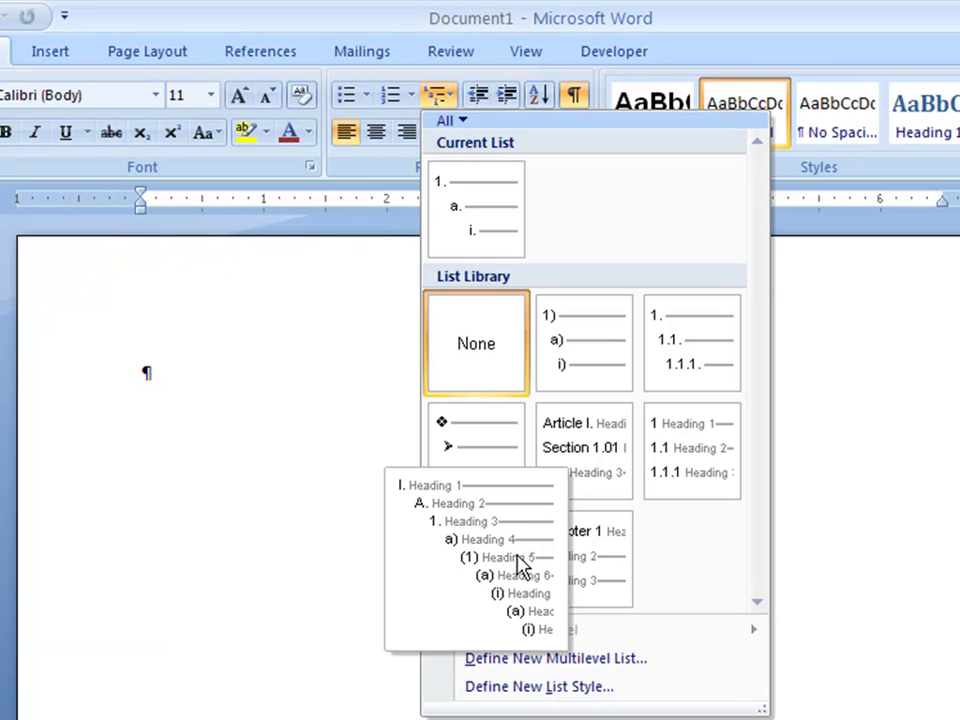
{"action": "mouse_move", "coordinate": [512, 468]}
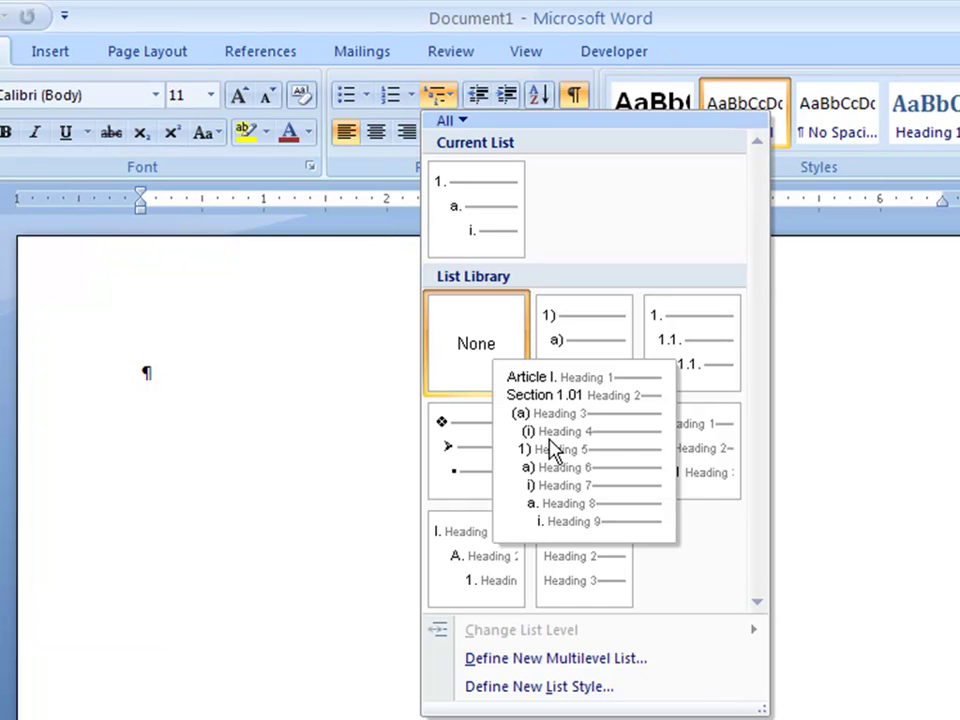
{"action": "mouse_move", "coordinate": [655, 505]}
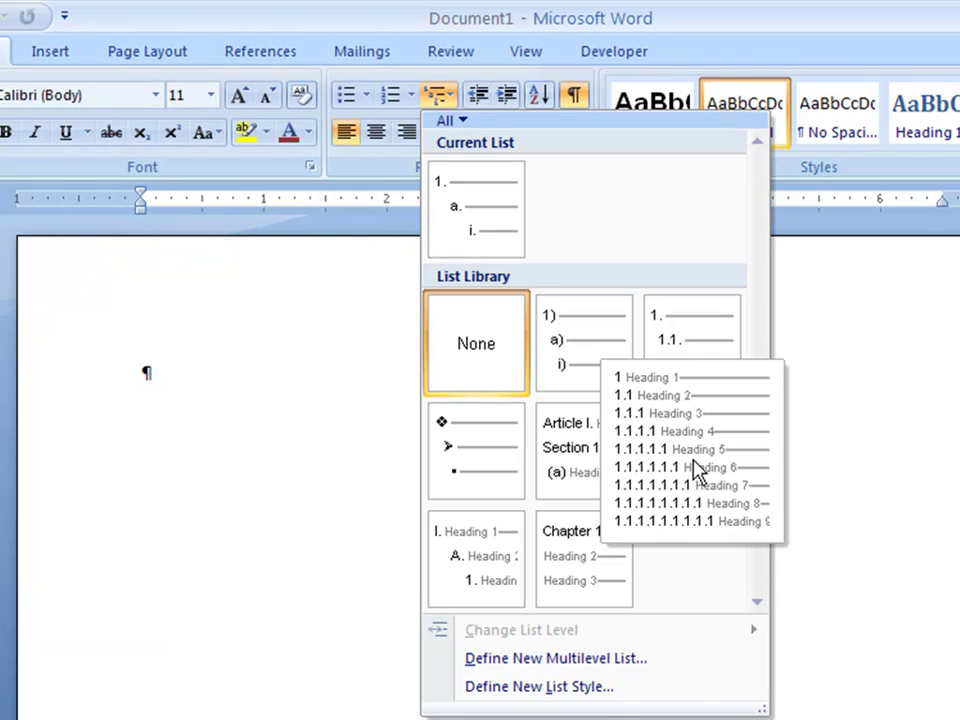
Apply the 1 / 1.1 / 1.1.1 Heading list, title it 'Main Topic', and make the next line Heading 2
{"action": "left_click", "coordinate": [685, 448]}
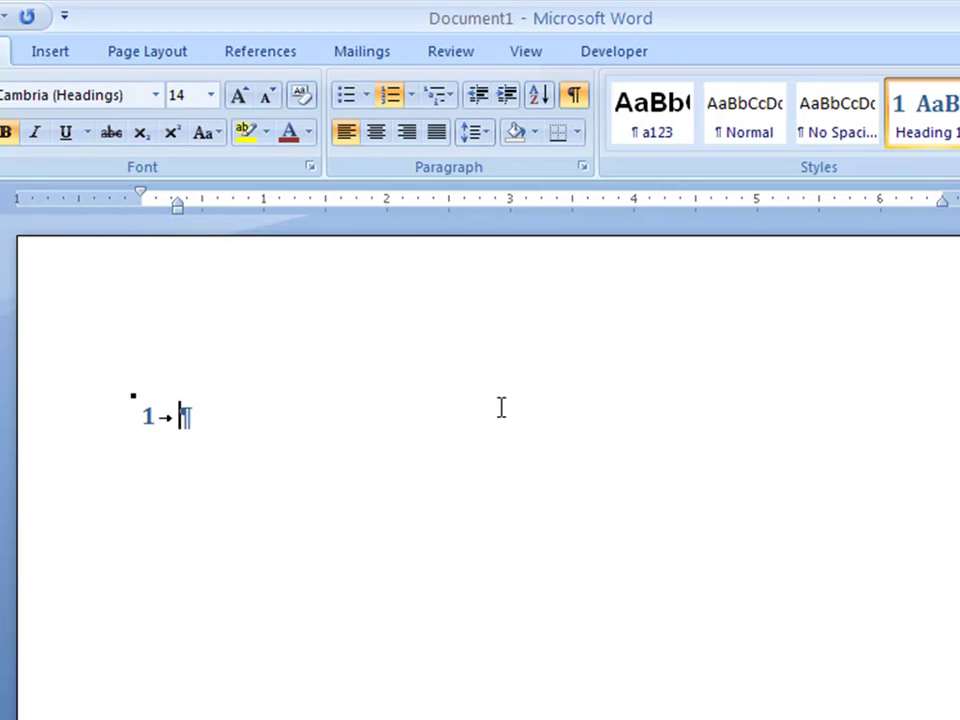
{"action": "type", "text": "Main Topic"}
{"action": "key", "text": "Return"}
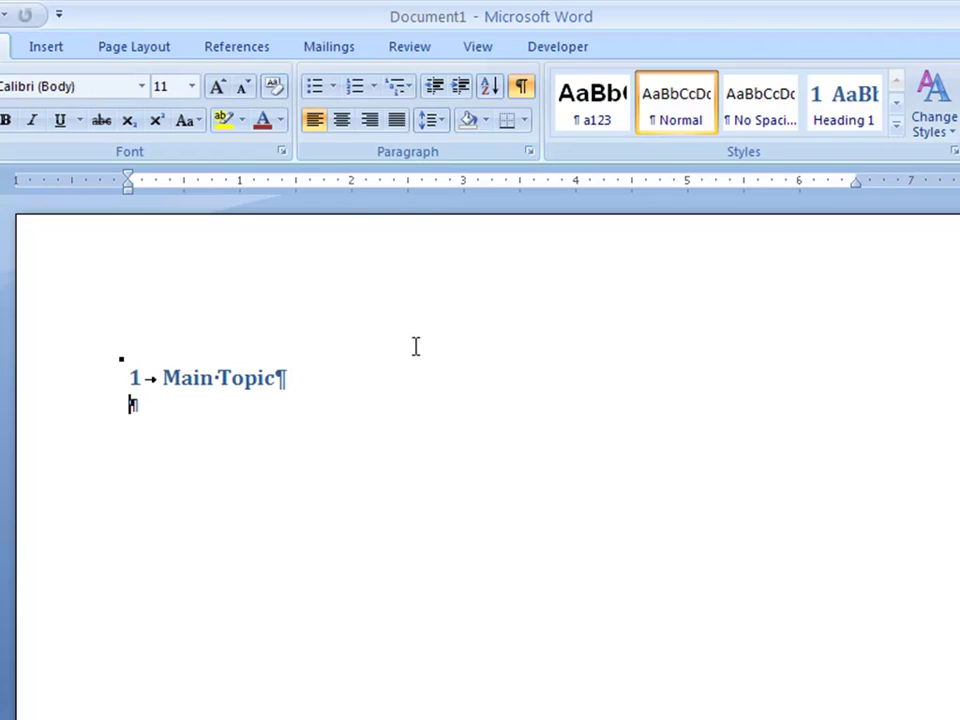
{"action": "key", "text": "ctrl+z"}
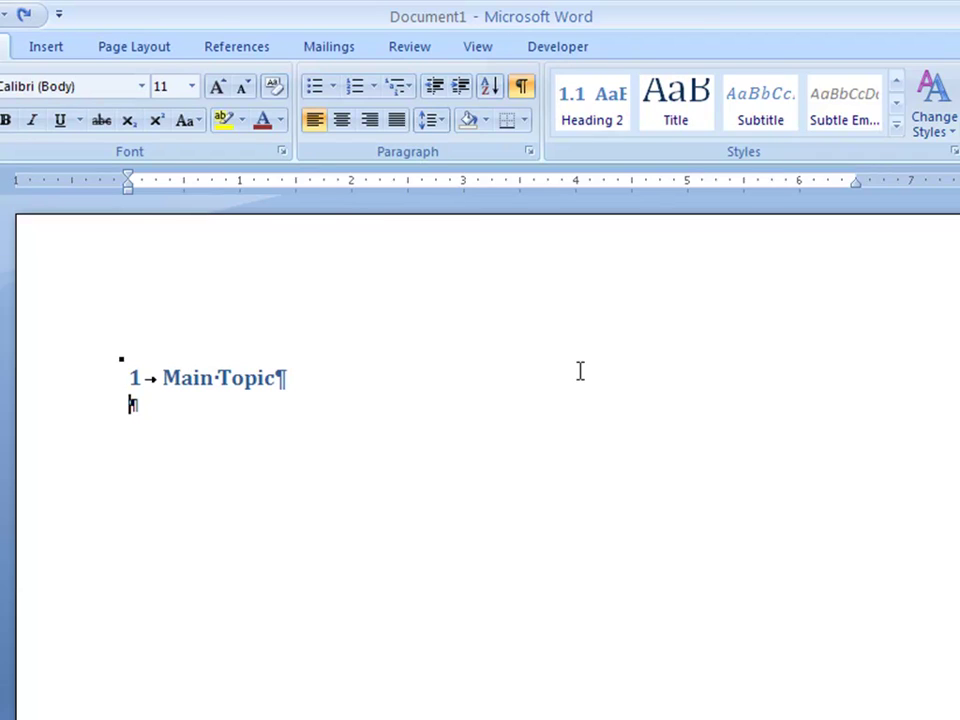
{"action": "left_click", "coordinate": [896, 124]}
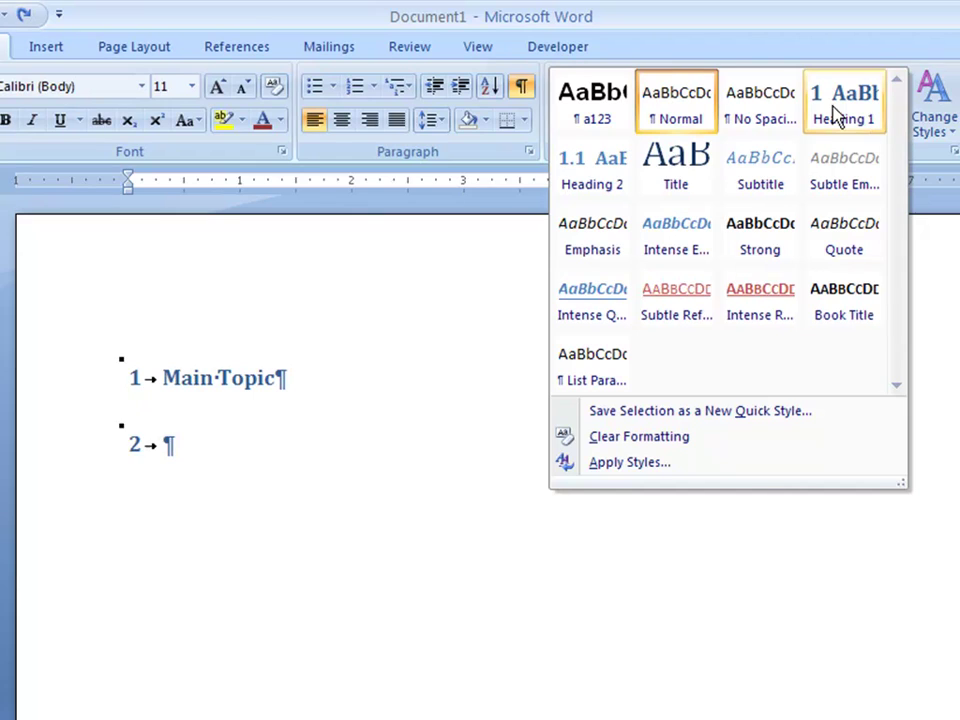
{"action": "left_click", "coordinate": [596, 171]}
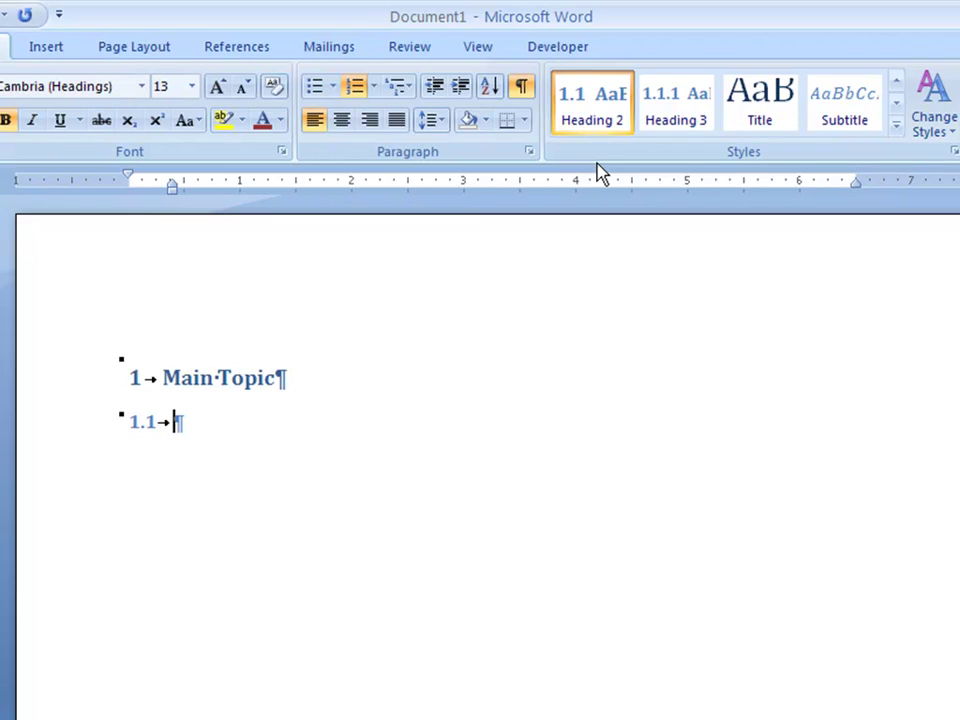
Title 1.1 'Sub Topic', add sample body text, and add Heading 3 '1.1.1 Sub-sub Topic' with text
{"action": "type", "text": "Sub Topic"}
{"action": "key", "text": "Return"}
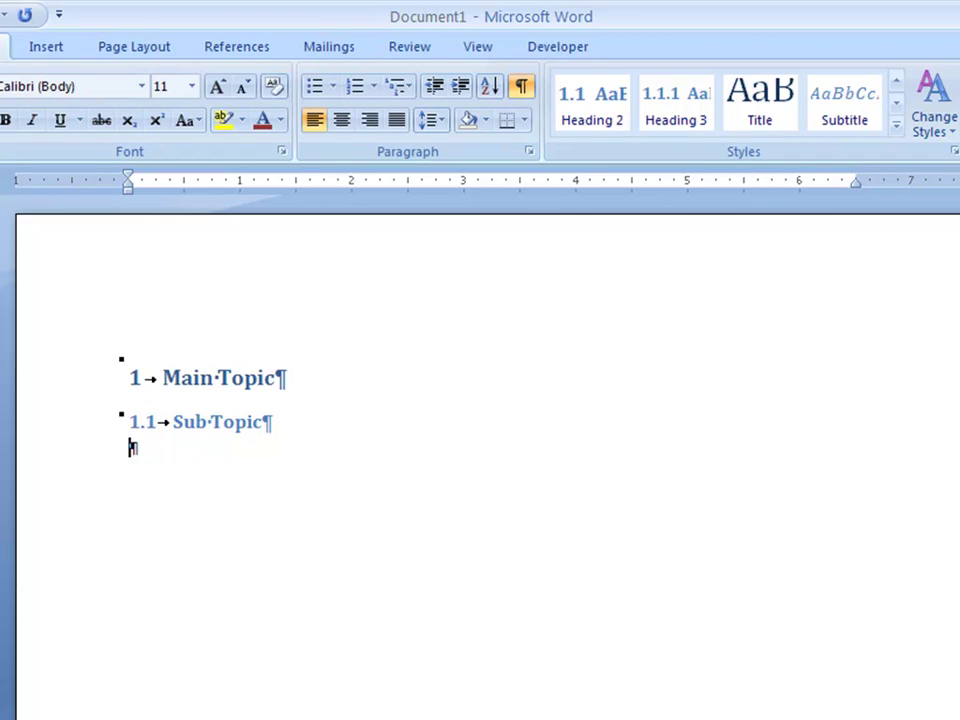
{"action": "type", "text": "On the Insert tab, the galleries include items that are designed to coordinate with the overall look of your document. You can use these galleries to insert tables, headers, footers, lists, cover pages, and other document building blocks. When you create pictures, charts, or diagrams, they also coordinate with your current document look. You can easily change the formatting of selected text in the document text by choosing a look for the selected text from the Quick Styles gallery on the Home tab. You can also format text directly by using the other controls on the Home tab. Most controls offer a choice of using the look from the current theme or using a format that you specify directly."}
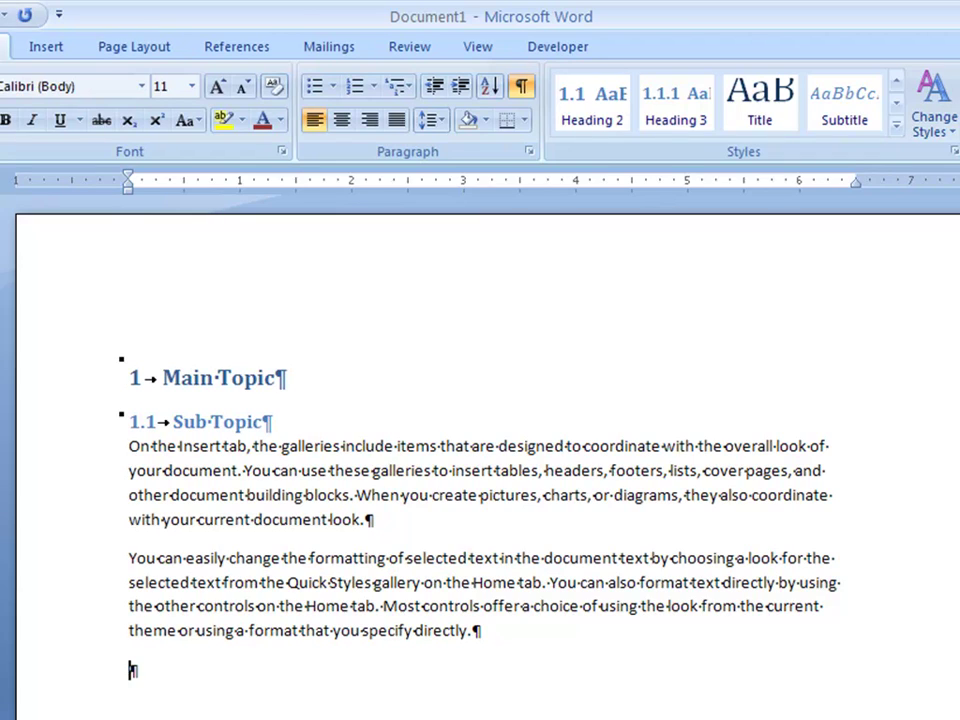
{"action": "left_click", "coordinate": [897, 128]}
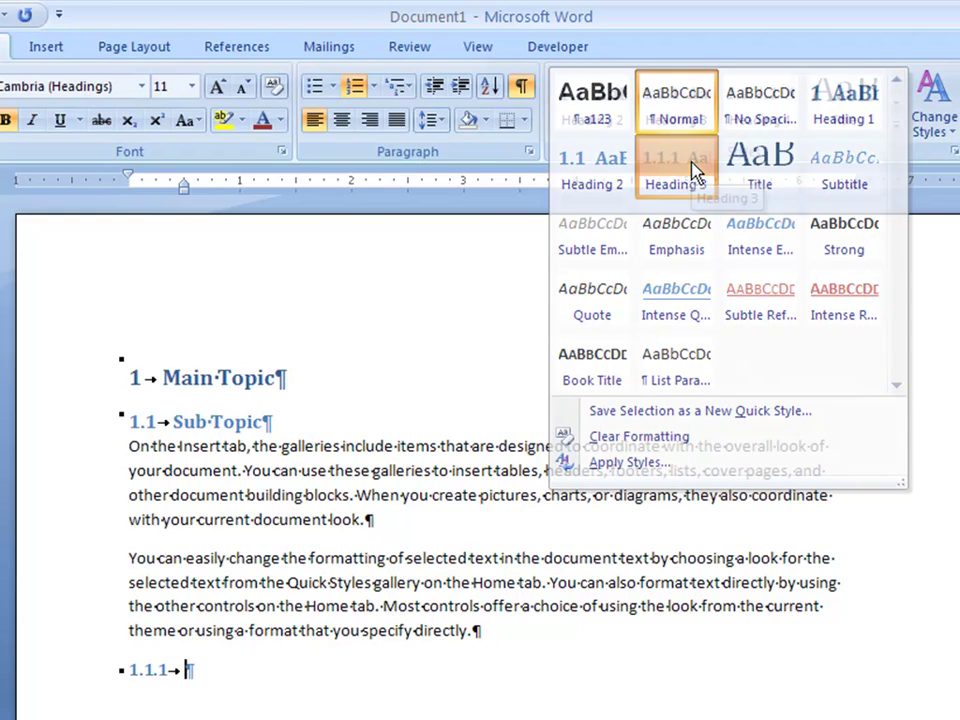
{"action": "left_click", "coordinate": [693, 172]}
{"action": "type", "text": "Sub-sub Topic"}
{"action": "key", "text": "Return"}
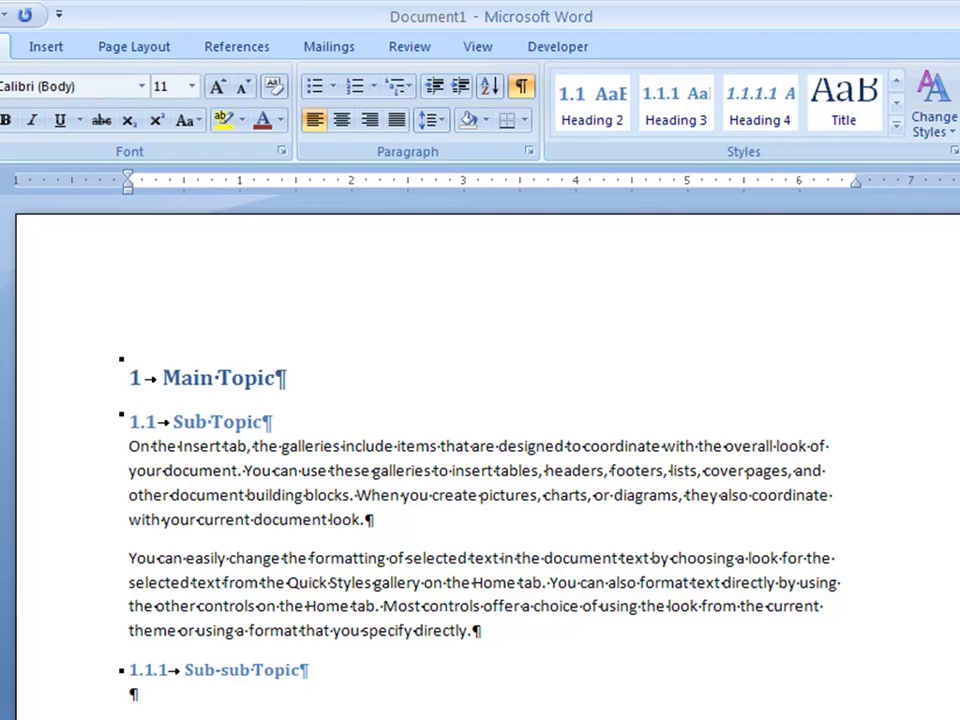
{"action": "key", "text": "ctrl+v"}
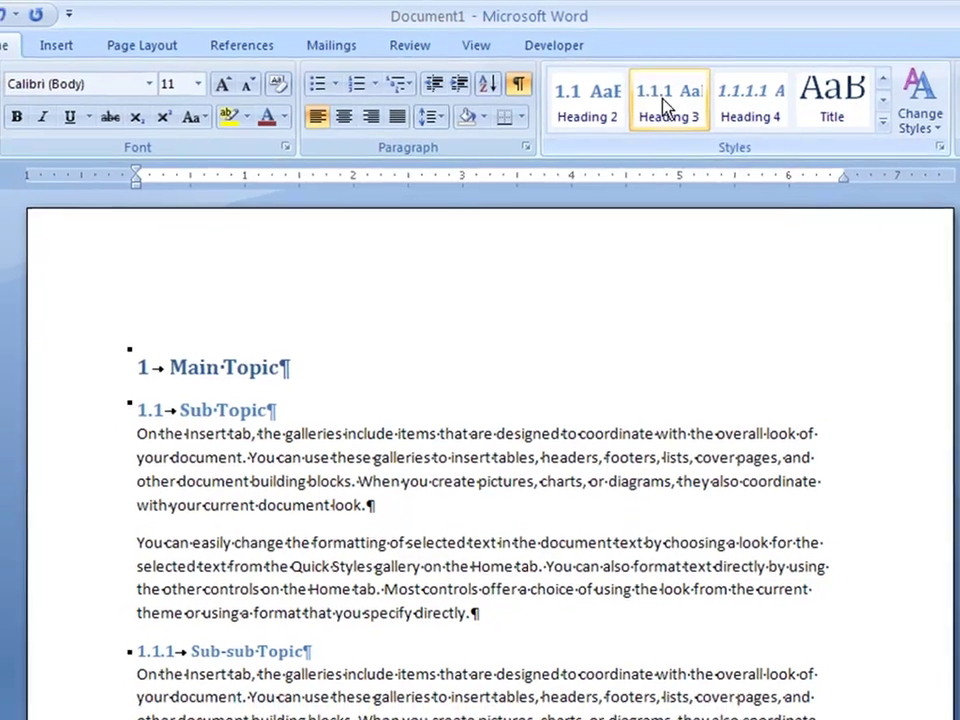
Add heading '1.1.2 Sub-sub Topic' with body text, then start an empty 1.1.3 heading
{"action": "left_click", "coordinate": [663, 105]}
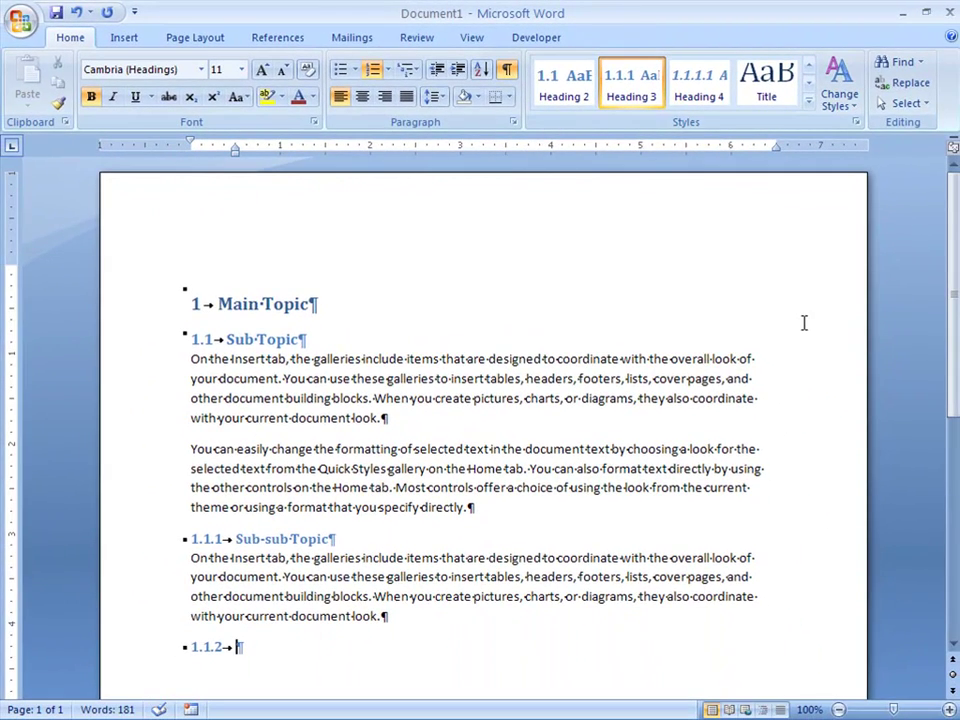
{"action": "type", "text": "Sub-sub Topic"}
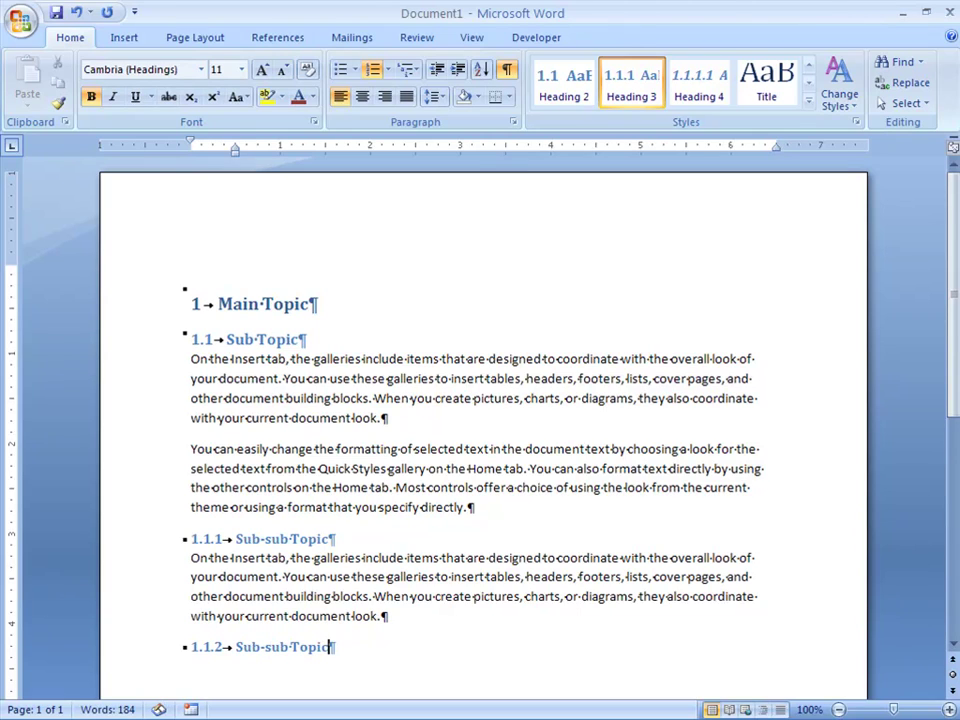
{"action": "key", "text": "Return"}
{"action": "type", "text": "On the Insert tab, the galleries include items that are designed to coordinate with the overall look of your document. You can use these galleries to insert tables, headers, footers, lists, cover pages, and other document building blocks. When you create pictures, charts, or diagrams, they also coordinate with your current document look."}
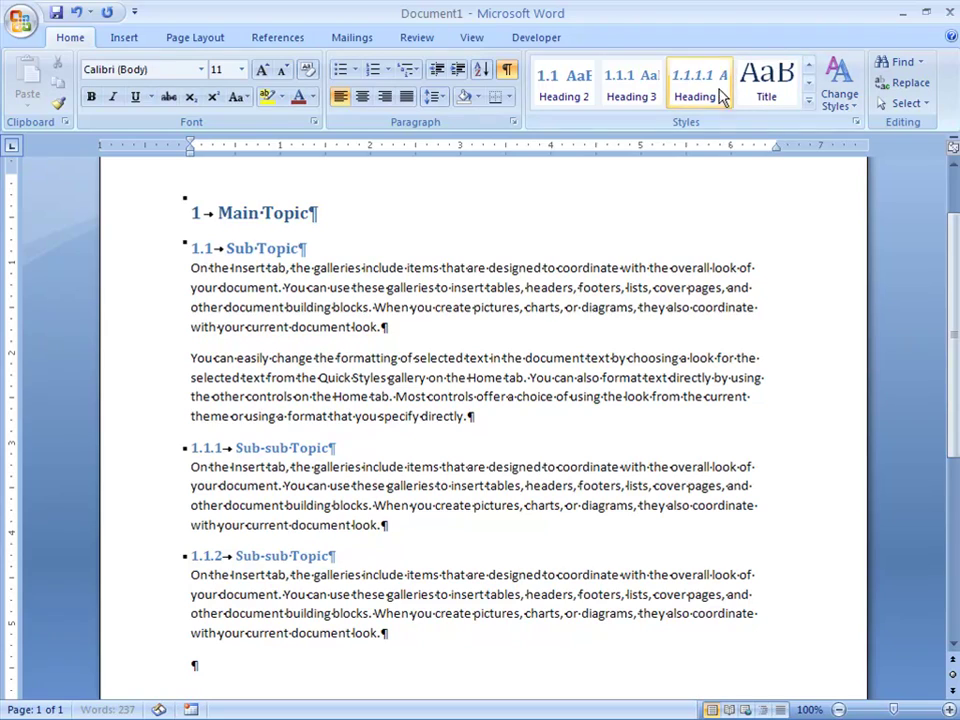
{"action": "left_click", "coordinate": [634, 90]}
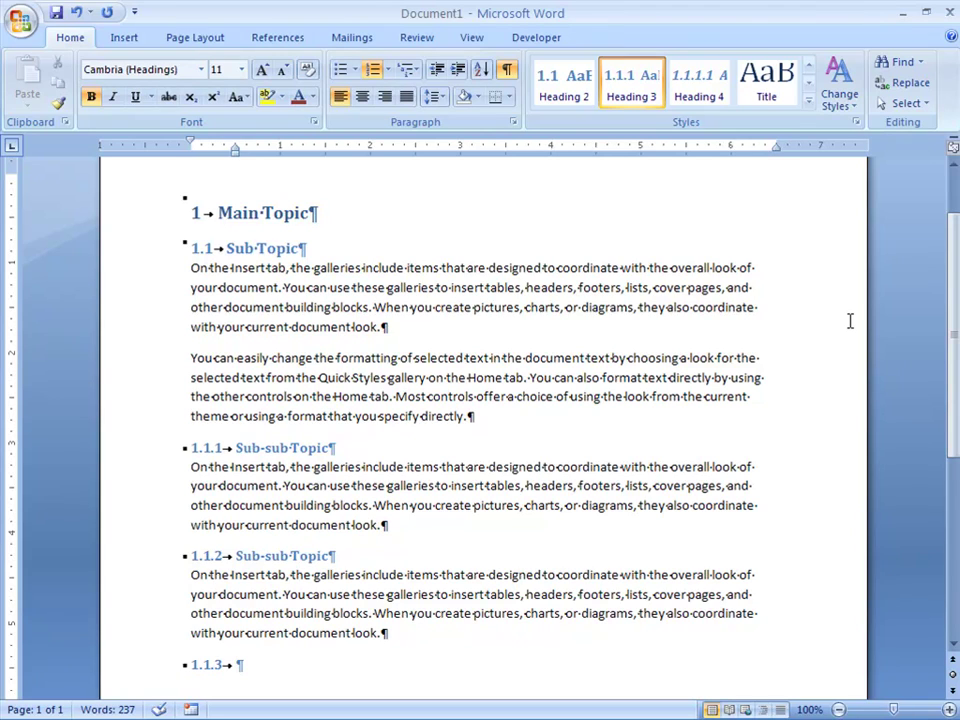
{"action": "key", "text": "Return"}
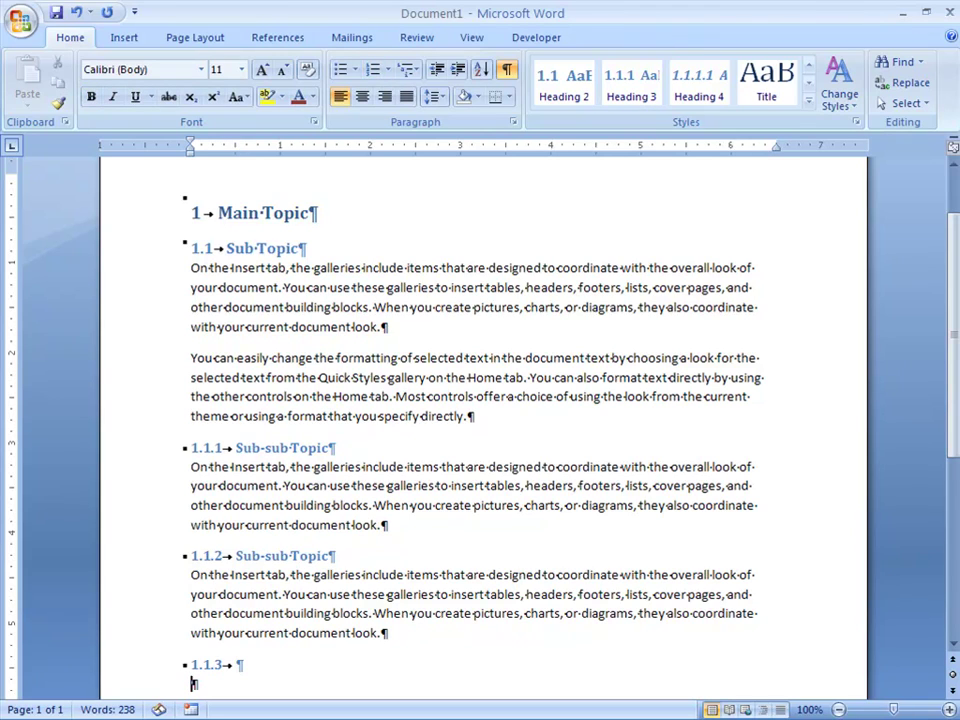
Turn the last paragraph into heading '1.2 Second Sub Topic' and review the outline
{"action": "left_click", "coordinate": [565, 95]}
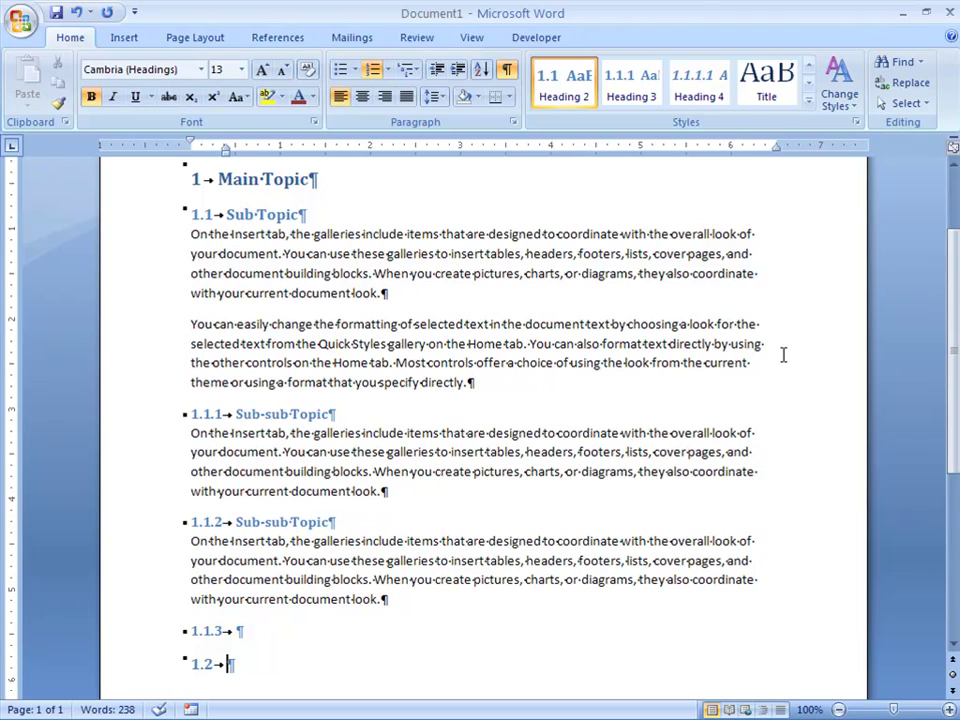
{"action": "type", "text": "Second Sub Topic"}
{"action": "scroll", "coordinate": [836, 405], "scroll_direction": "down", "scroll_amount": 1}
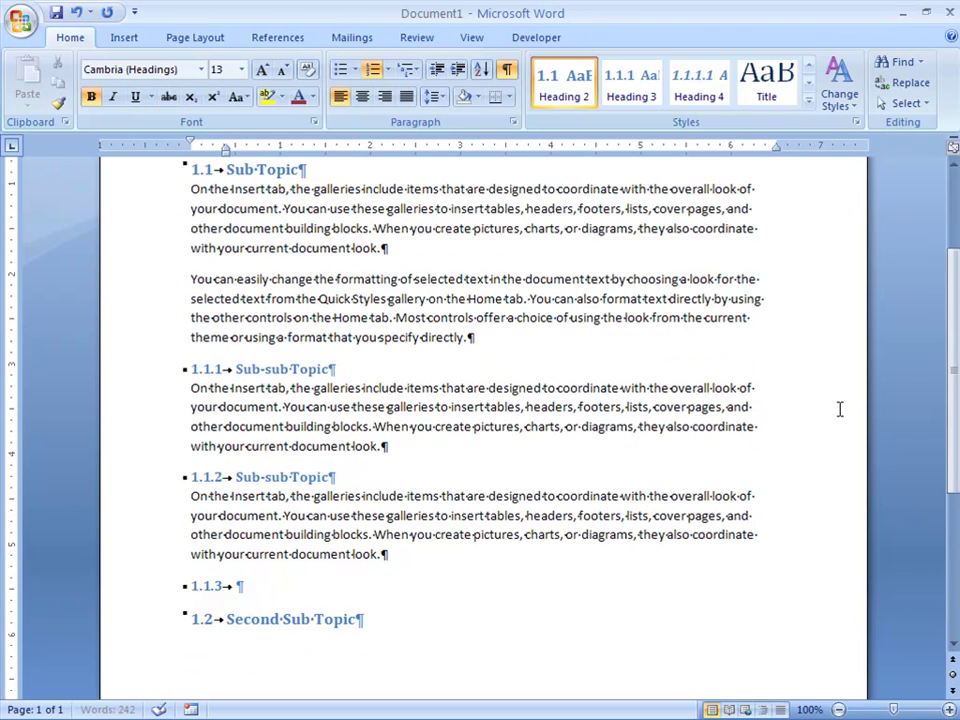
{"action": "scroll", "coordinate": [836, 405], "scroll_direction": "up", "scroll_amount": 2}
{"action": "scroll", "coordinate": [829, 401], "scroll_direction": "down", "scroll_amount": 2}
{"action": "scroll", "coordinate": [542, 365], "scroll_direction": "up", "scroll_amount": 1}
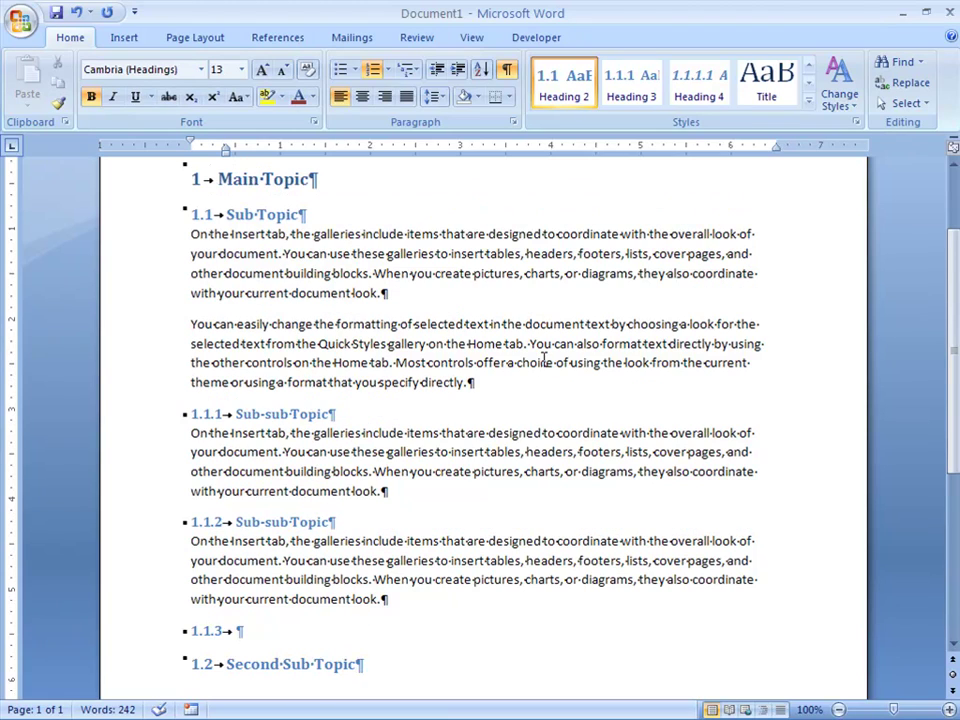
{"action": "scroll", "coordinate": [457, 385], "scroll_direction": "up", "scroll_amount": 2}
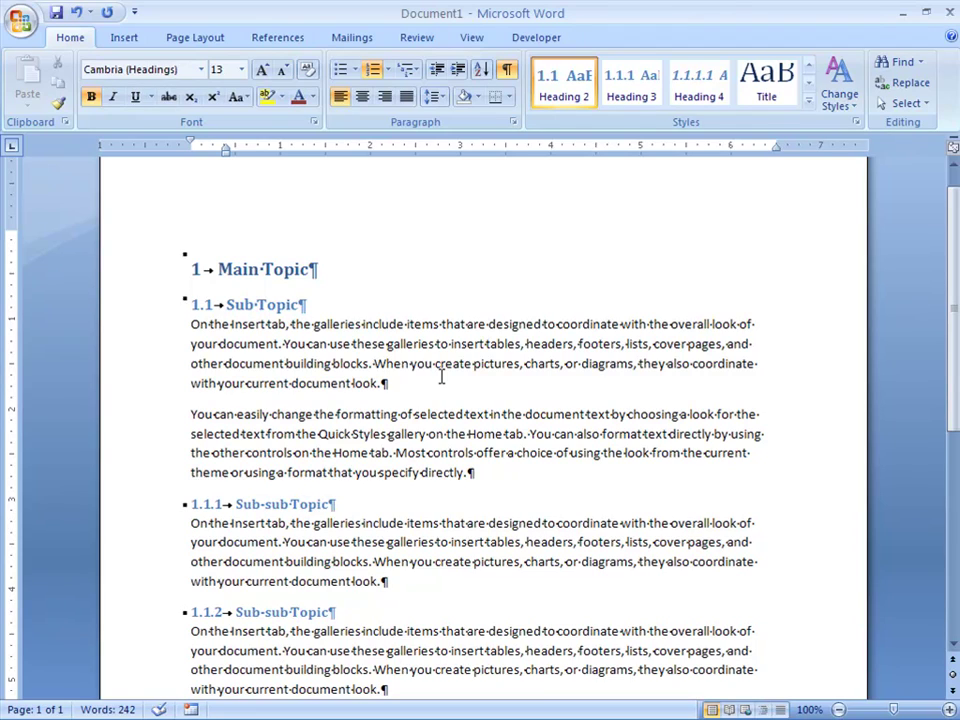
In a new document, apply the Article I. / Section 1.01 list with 'Article Title' and 'Section Title' headings
{"action": "key", "text": "ctrl+n"}
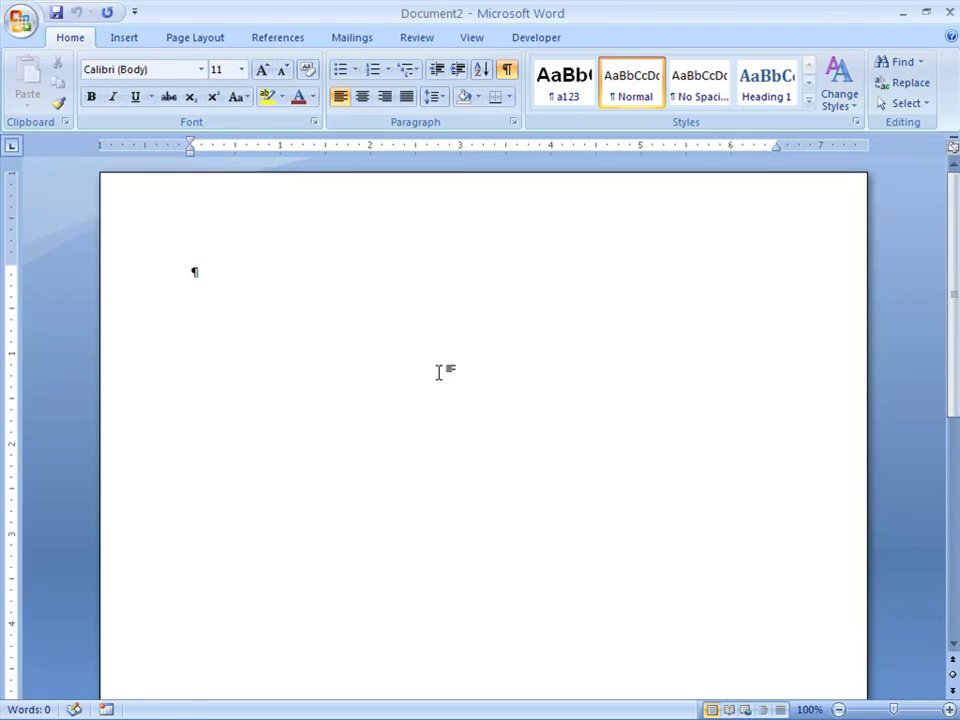
{"action": "left_click", "coordinate": [413, 71]}
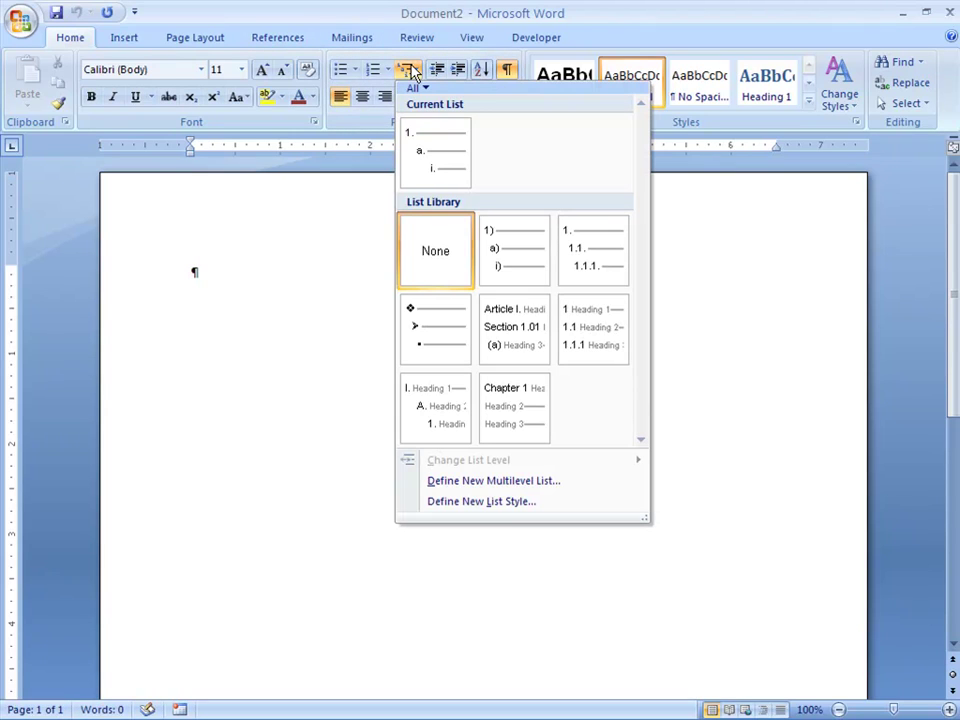
{"action": "left_click", "coordinate": [509, 333]}
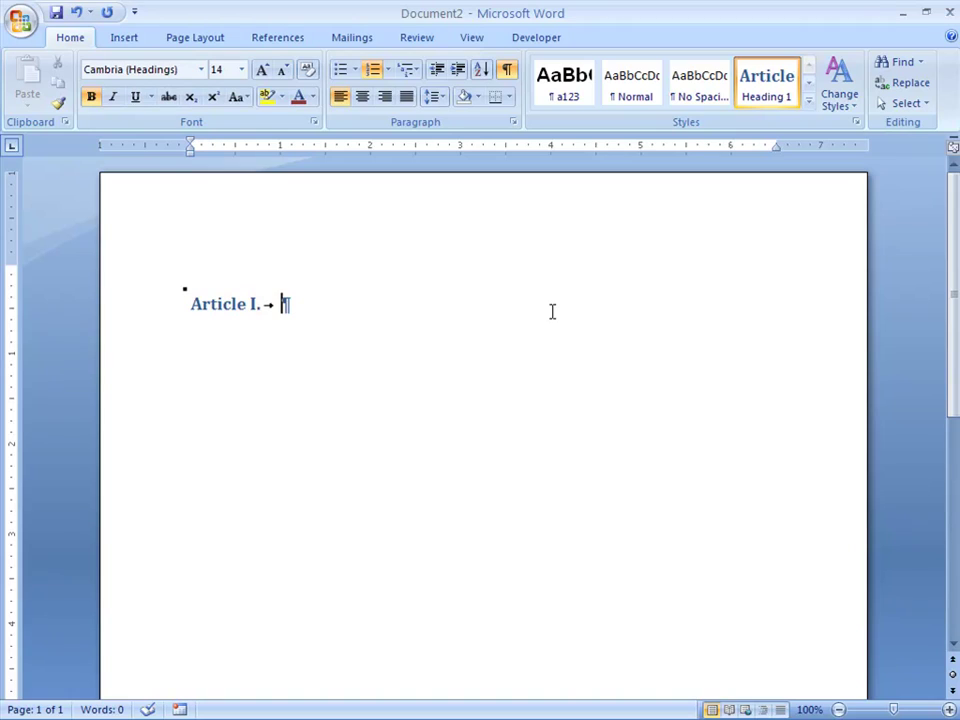
{"action": "type", "text": "Article Title"}
{"action": "key", "text": "Return"}
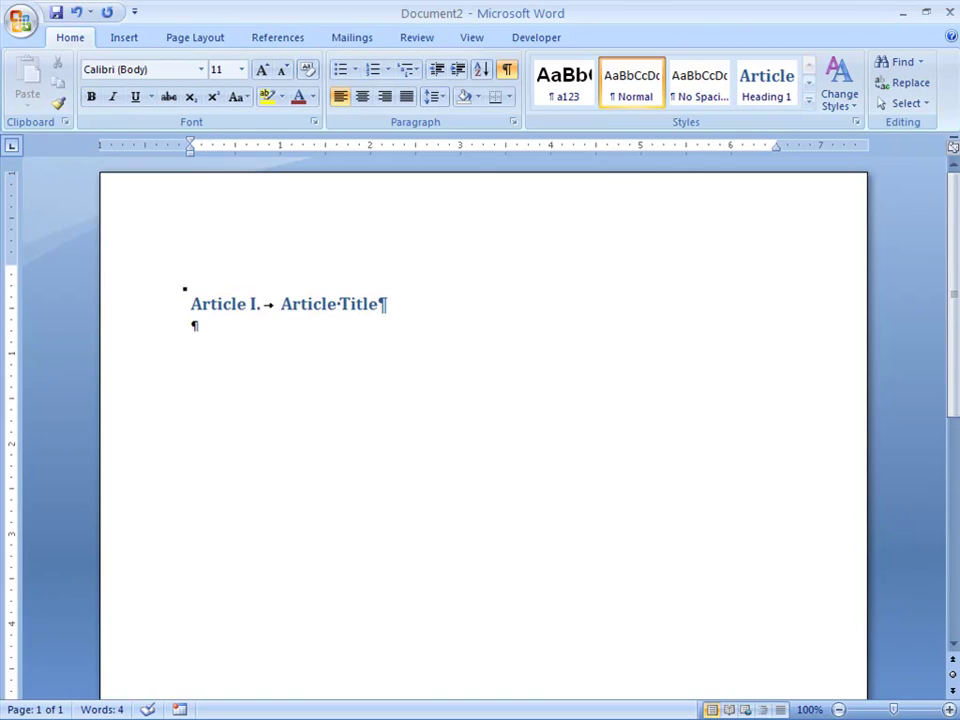
{"action": "left_click", "coordinate": [809, 100]}
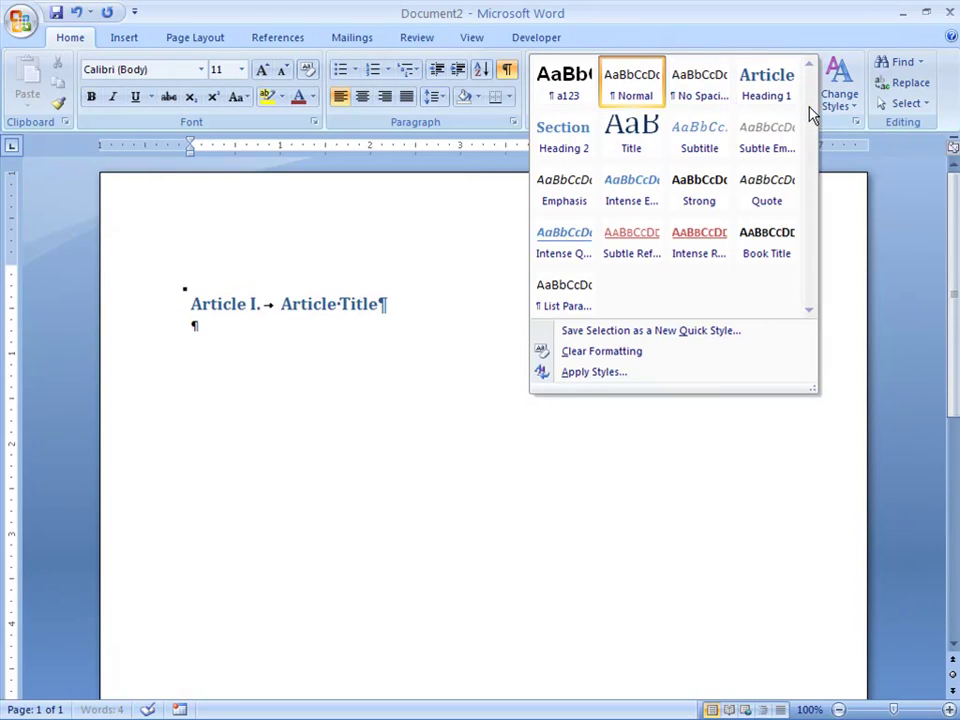
{"action": "left_click", "coordinate": [565, 140]}
{"action": "type", "text": "Section Title"}
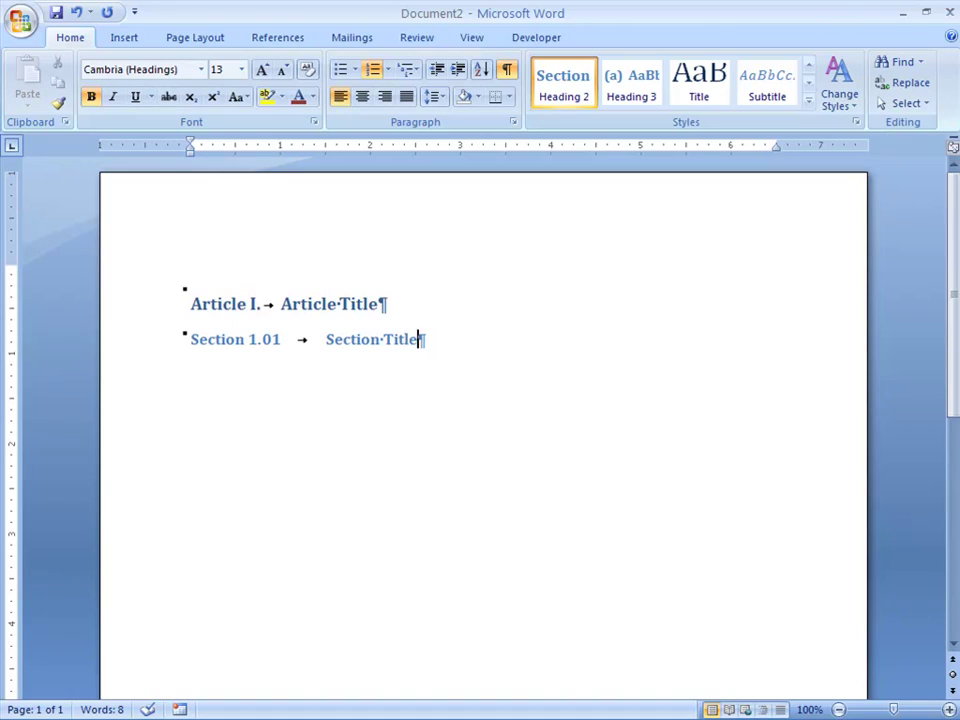
{"action": "key", "text": "Return"}
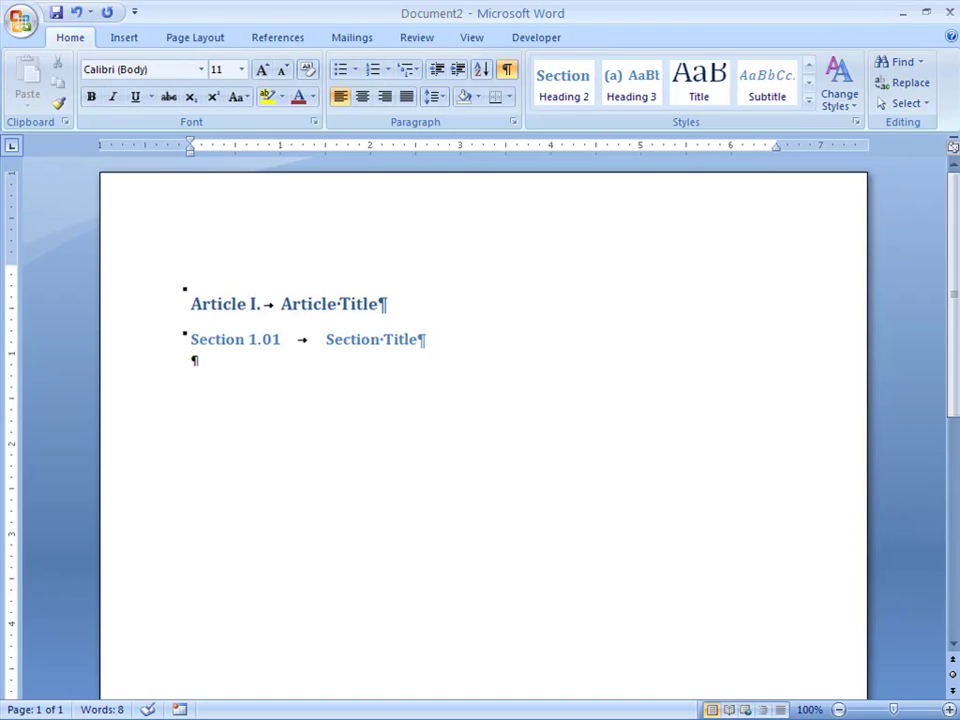
Add body text under Section 1.01 and an (a) Heading 3 topic title followed by a body paragraph
{"action": "left_click", "coordinate": [811, 107]}
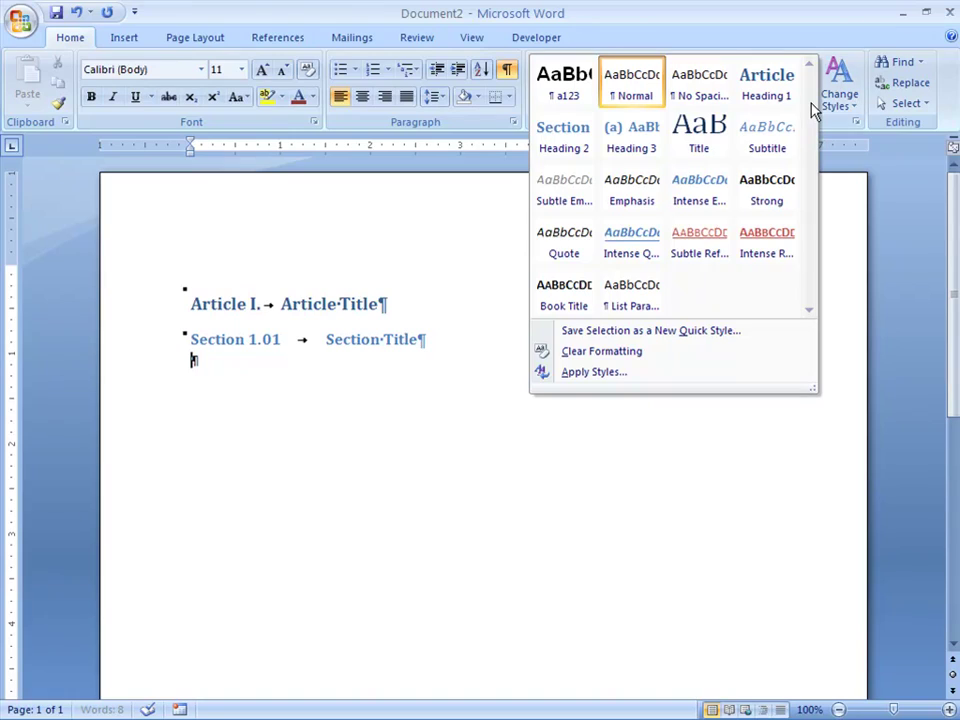
{"action": "left_click", "coordinate": [410, 380]}
{"action": "type", "text": "On the Insert tab, the galleries include items that are designed to coordinate with the overall look of your document. You can use these galleries to insert tables, headers, footers, lists, cover pages, and other document building blocks. When you create pictures, charts, or diagrams, they also coordinate with your current document look."}
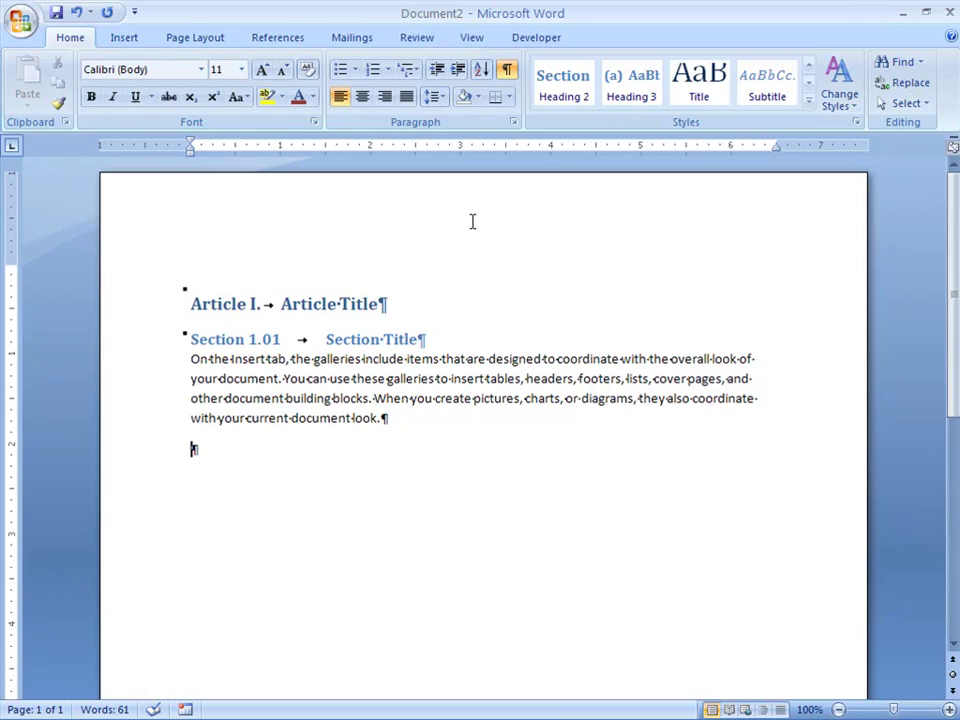
{"action": "left_click", "coordinate": [636, 86]}
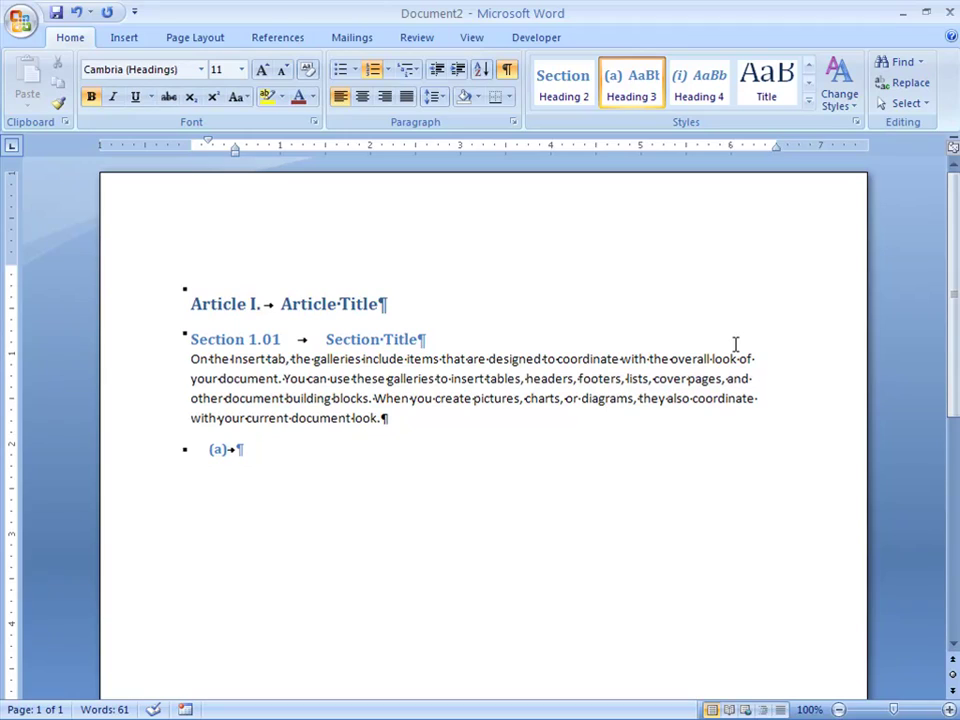
{"action": "type", "text": "Topic Title"}
{"action": "key", "text": "Return"}
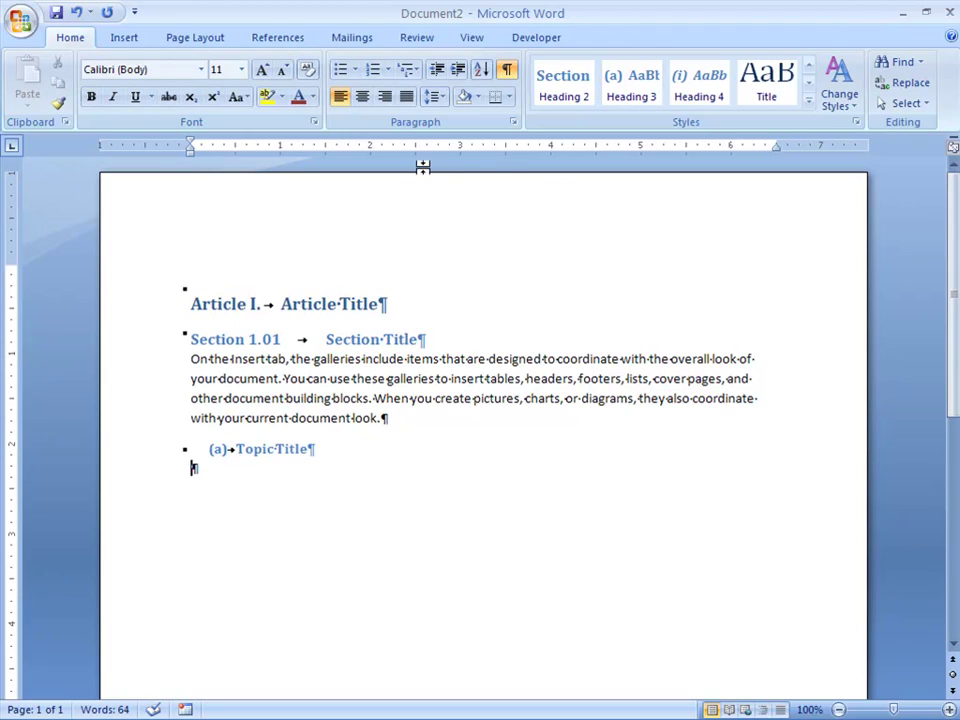
{"action": "type", "text": "On the insert tab, the galleries include items that are designed to coordinate with the overall look of your document. You can use these galleries to insert tables, headers, footers, lists, cover pages, and other document building blocks. When you create pictures, charts, or diagrams, they also coordinate with your current document look."}
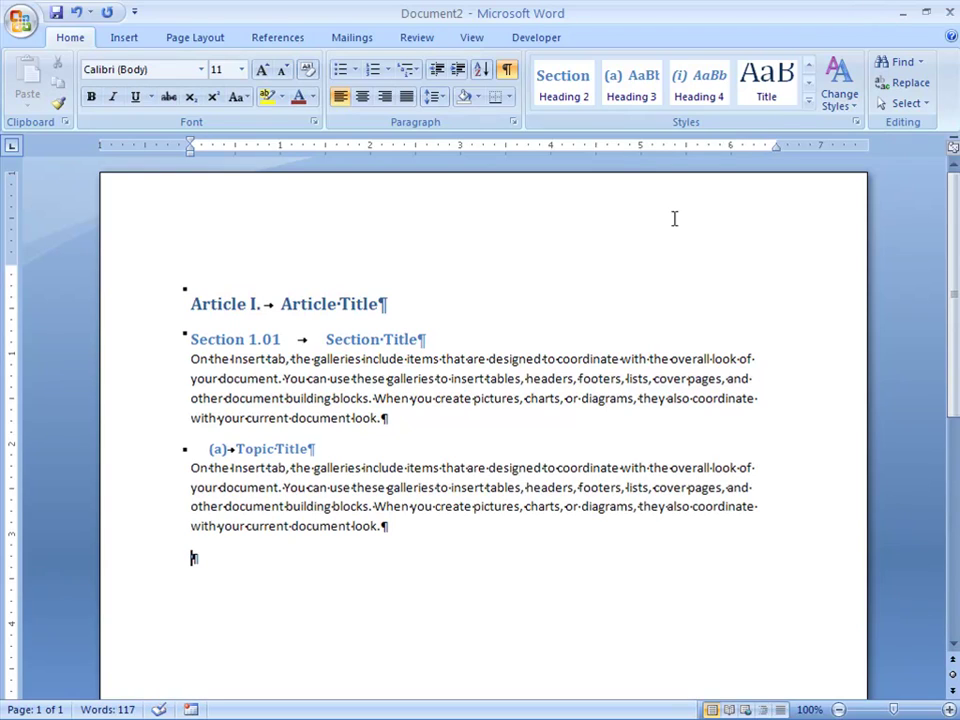
{"action": "left_click", "coordinate": [808, 101]}
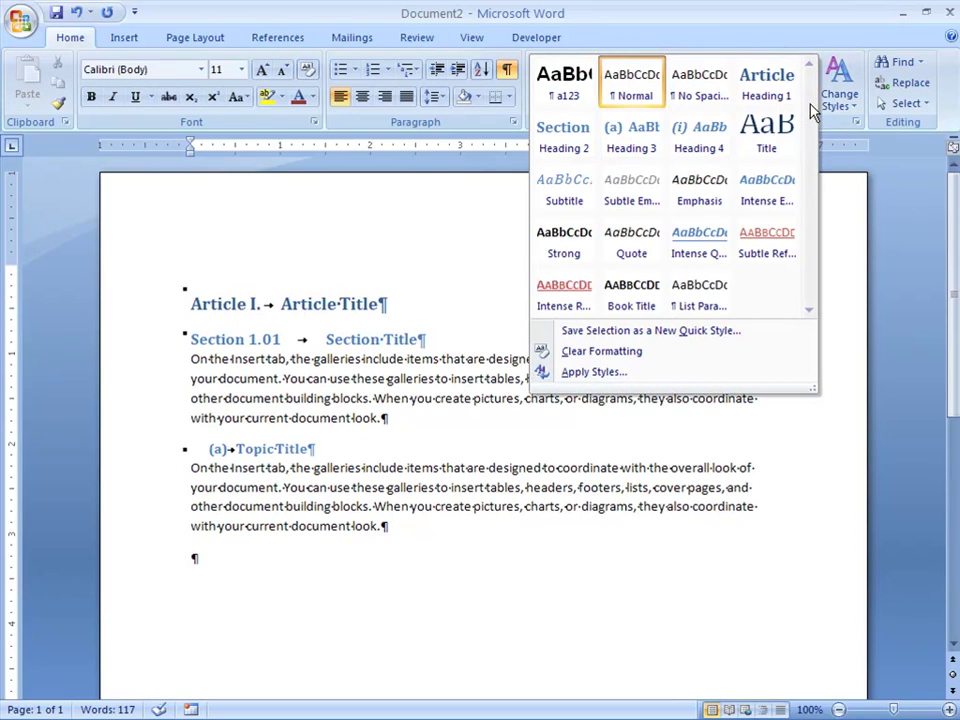
{"action": "left_click", "coordinate": [722, 34]}
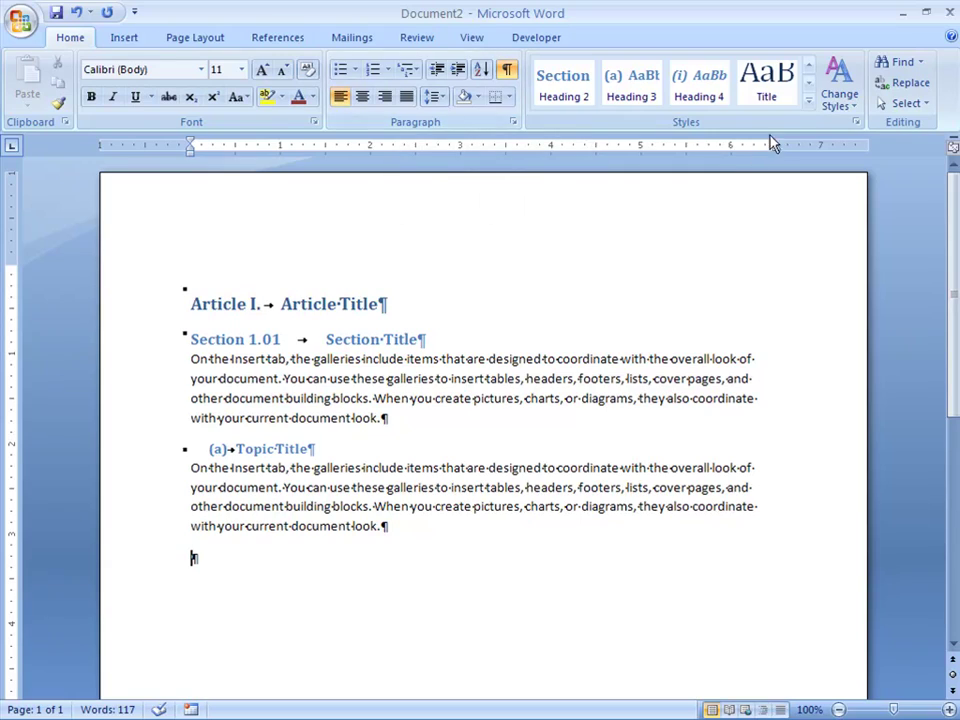
{"action": "left_click", "coordinate": [808, 104]}
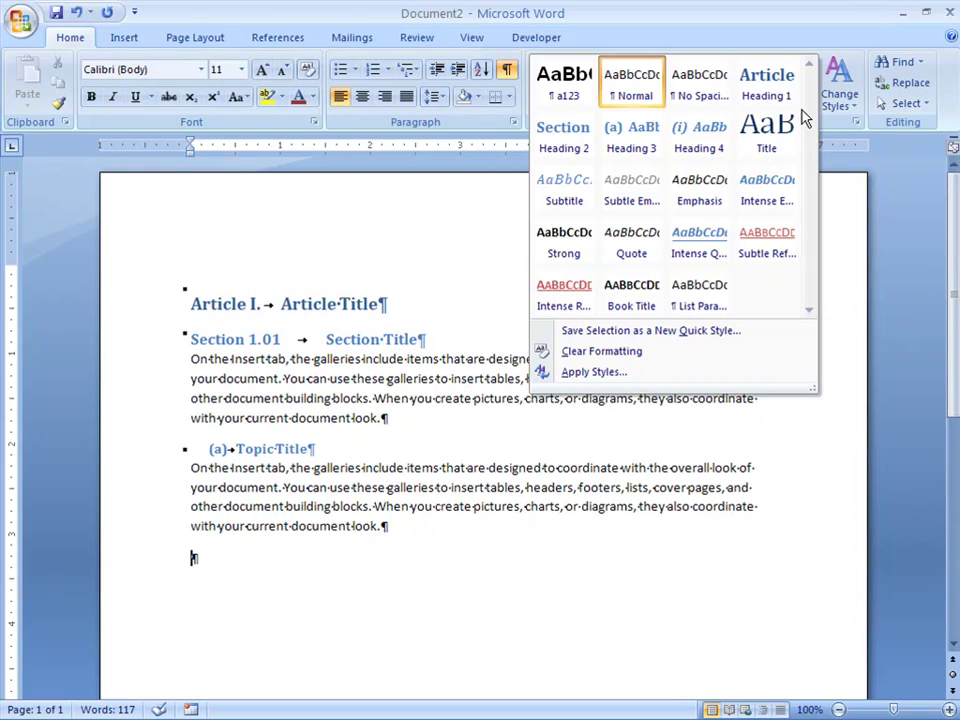
{"action": "key", "text": "Escape"}
In a new document, apply the Chapter 1 list titled 'In the Beginning...' with two pasted body paragraphs
{"action": "key", "text": "ctrl+n"}
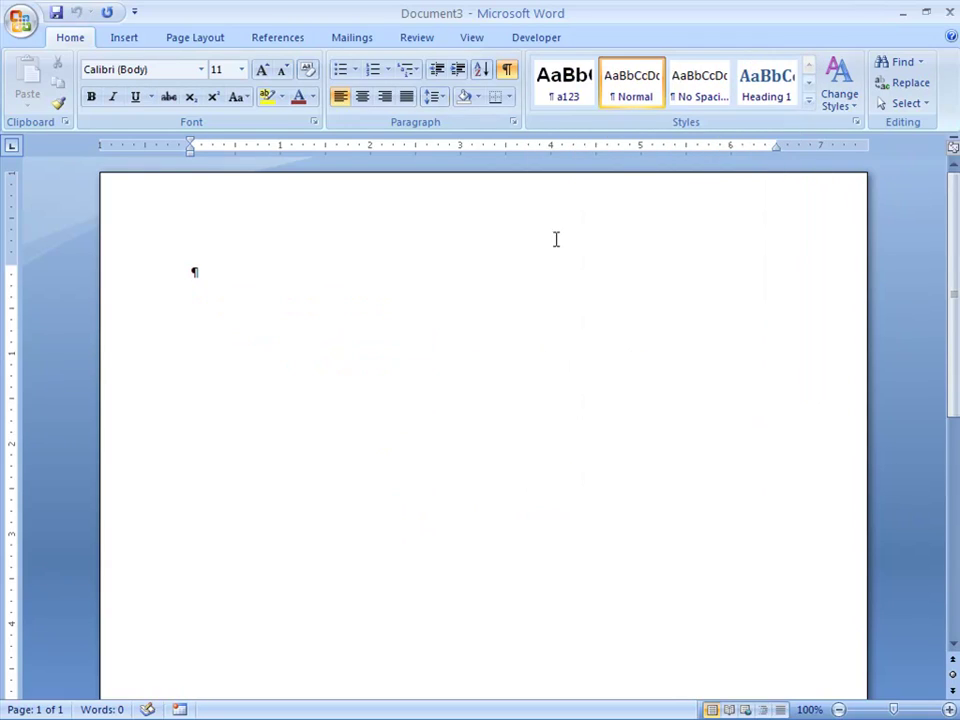
{"action": "left_click", "coordinate": [408, 70]}
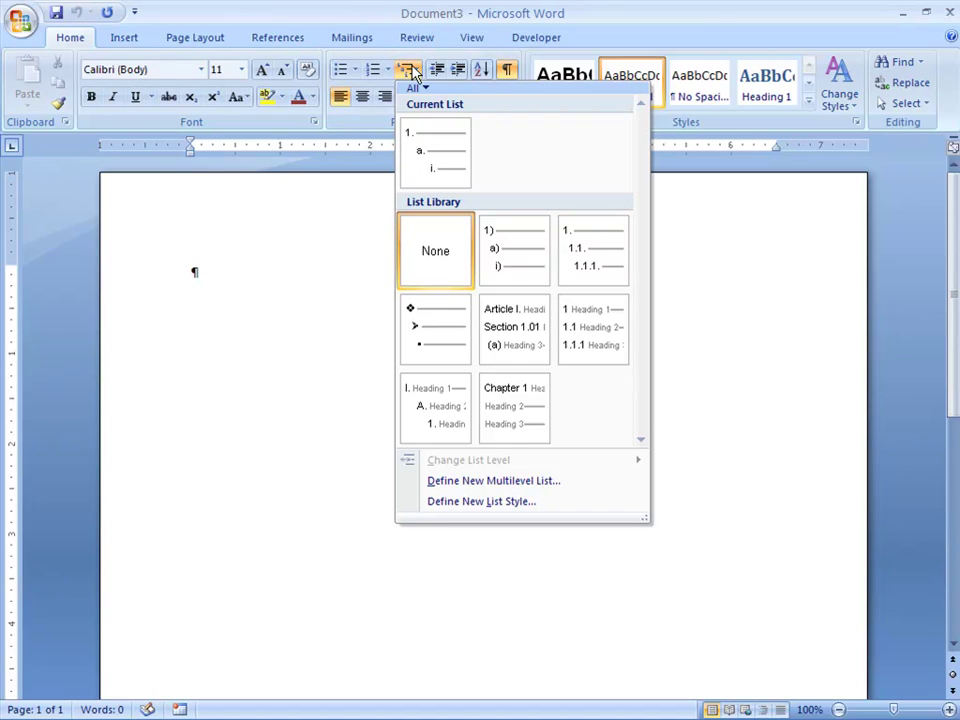
{"action": "mouse_move", "coordinate": [489, 418]}
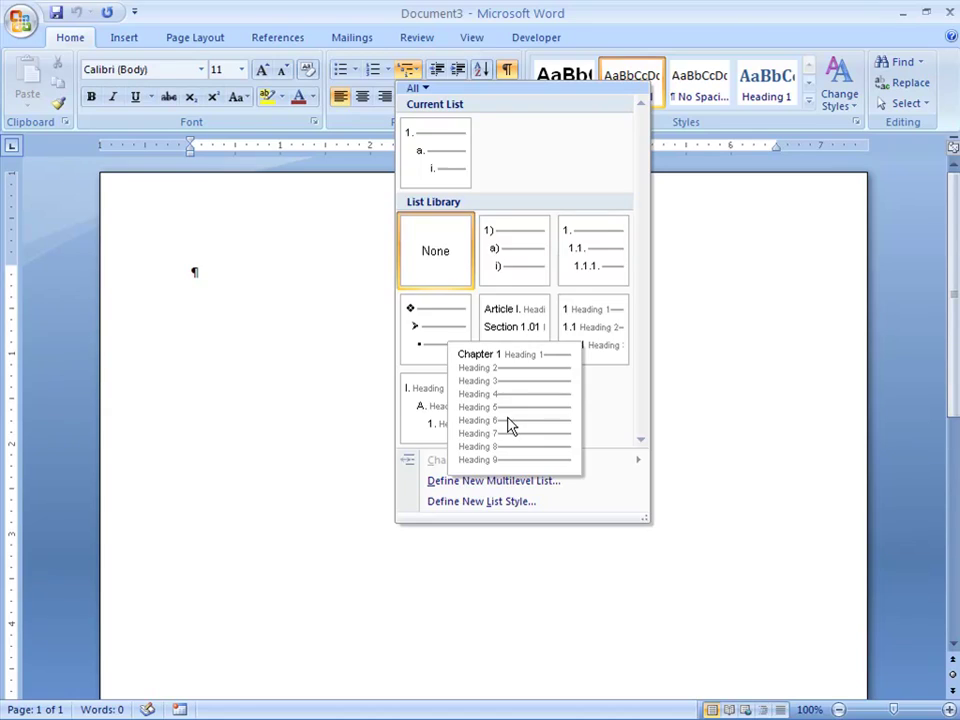
{"action": "left_click", "coordinate": [513, 423]}
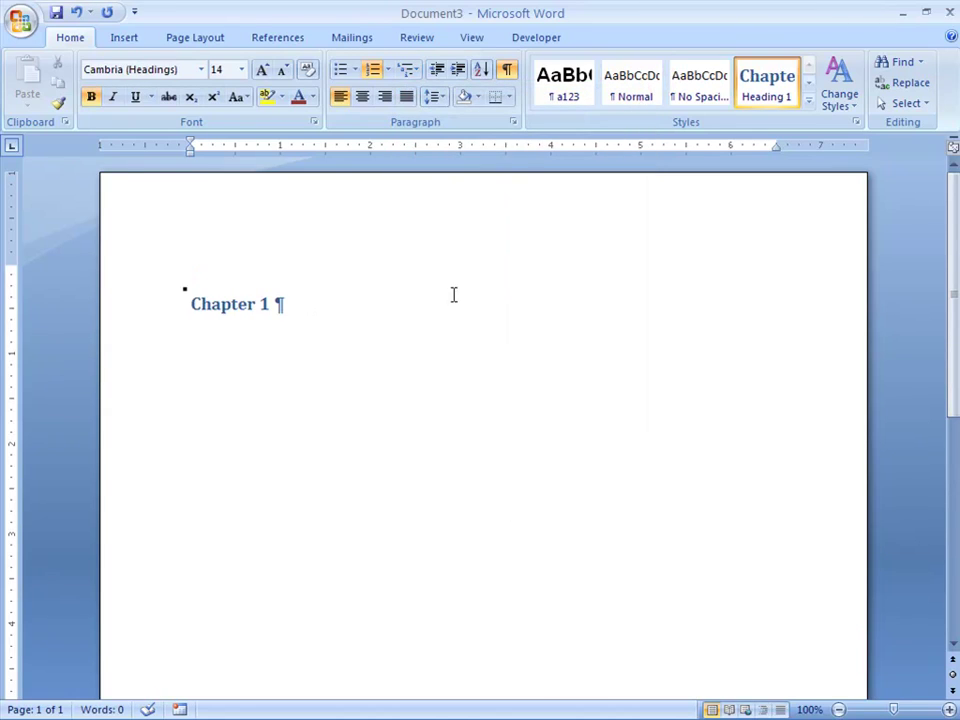
{"action": "type", "text": "In the Beginning..."}
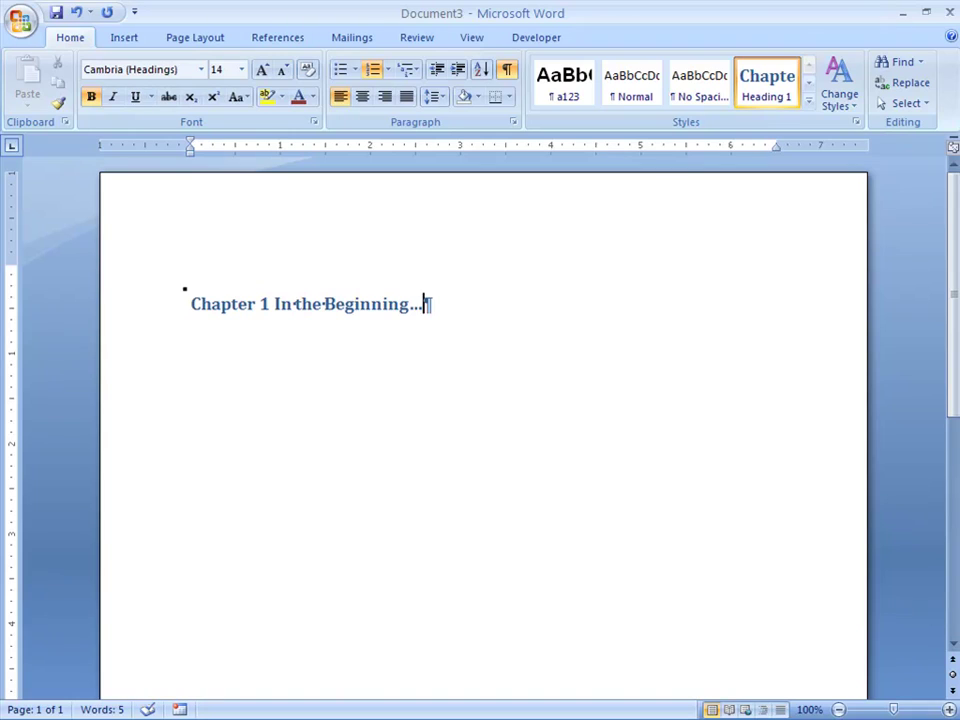
{"action": "key", "text": "Return"}
{"action": "type", "text": "On the Insert tab, the galleries include items that are designed to coordinate with the overall look of your document. You can use these galleries to insert tables, headers, footers, lists, cover pages, and other document building blocks. When you create pictures, charts, or diagrams, they also coordinate with your current document look. You can easily change the formatting of selected text in the document text by choosing a look for the selected text from the Quick Styles gallery on the Home tab. You can also format text directly by using the other controls on the Home tab. Most controls offer a choice of using the look from the current theme or using a format that you specify directly."}
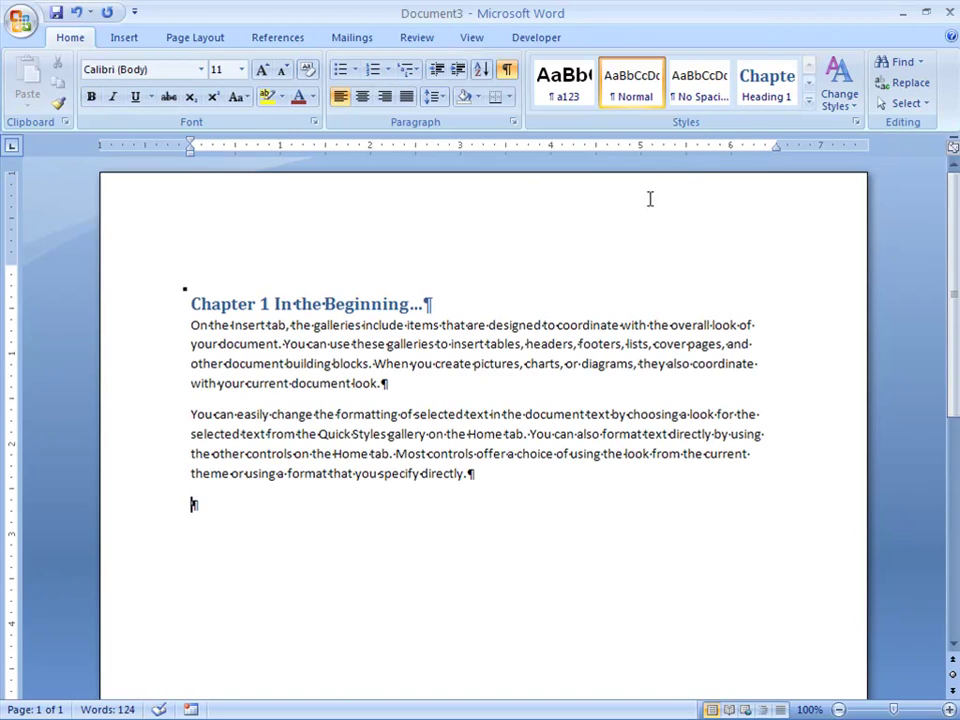
Add a Heading 2 line reading 'This is just a regular heading'
{"action": "left_click", "coordinate": [809, 99]}
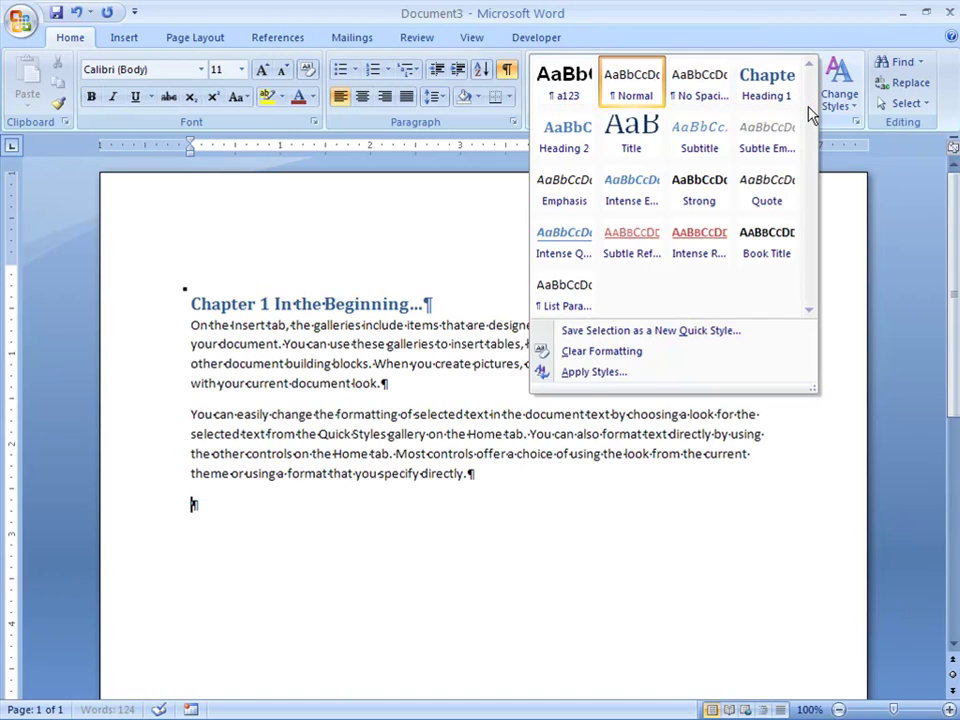
{"action": "left_click", "coordinate": [551, 134]}
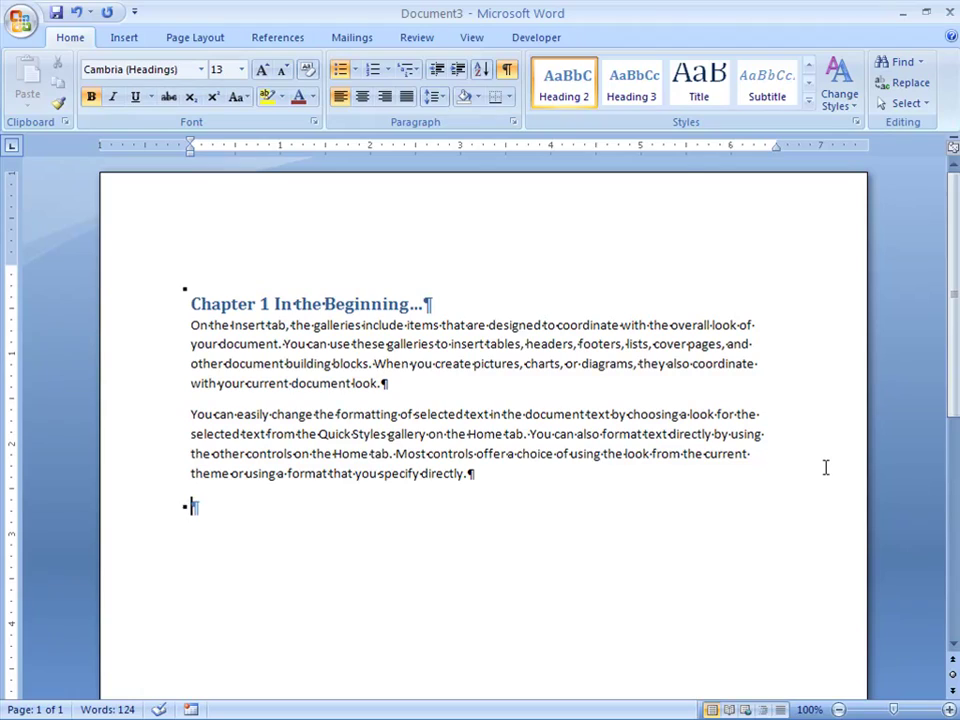
{"action": "type", "text": "This is just a regular heading"}
{"action": "key", "text": "Return"}
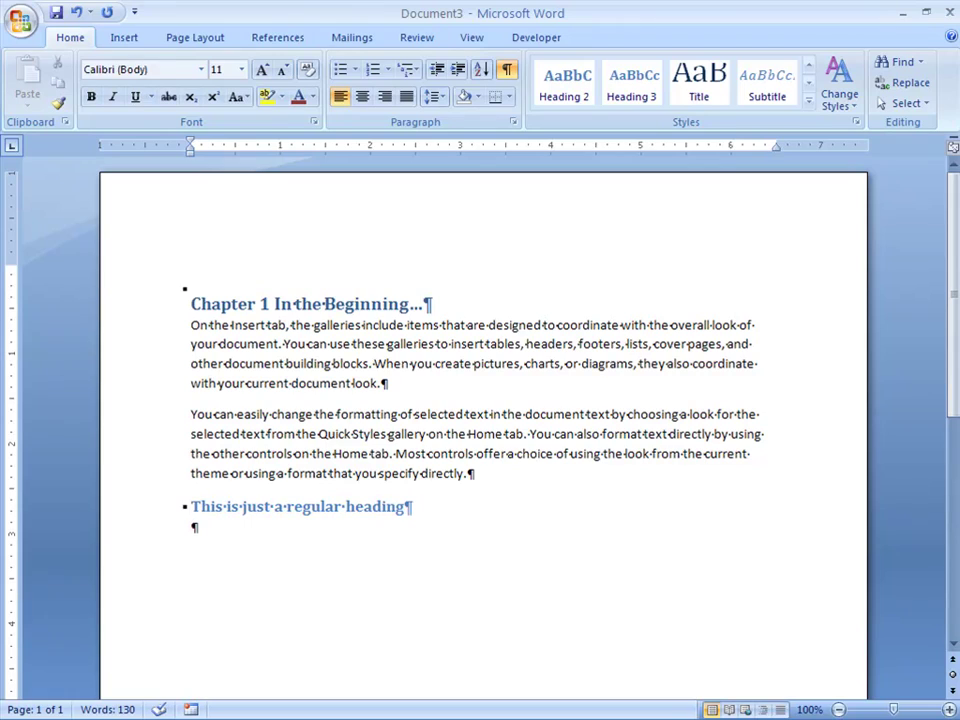
Append '2' to the Heading 2 line, add Heading 3 and Heading 4 lines, then a Heading 1 'Chapter 2'
{"action": "left_click", "coordinate": [410, 506]}
{"action": "type", "text": "2"}
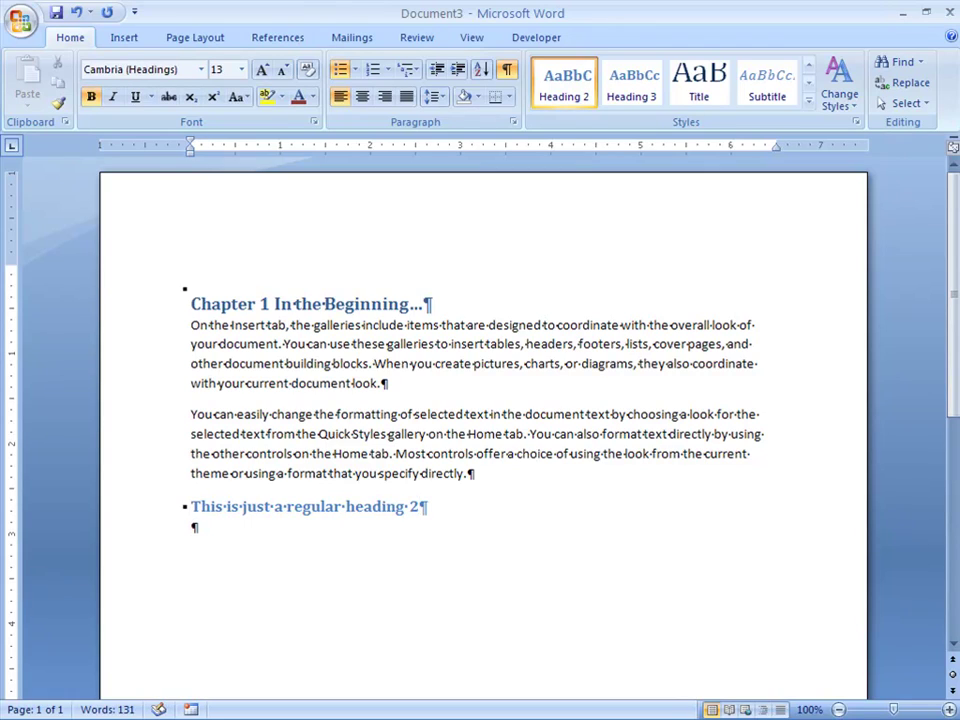
{"action": "key", "text": "Return"}
{"action": "left_click", "coordinate": [615, 93]}
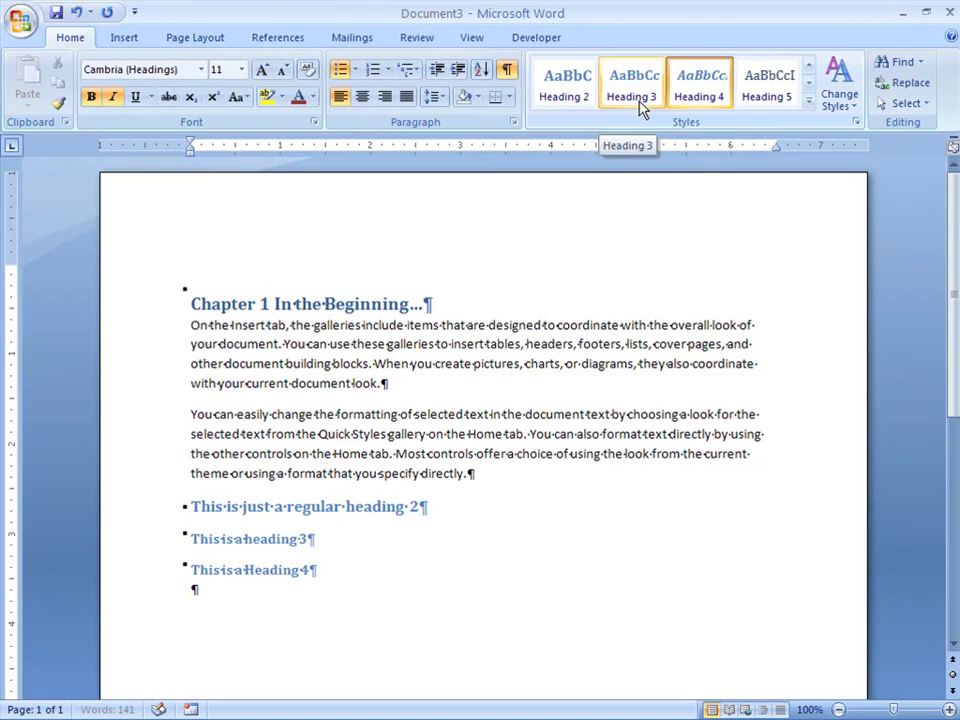
{"action": "key", "text": "Return"}
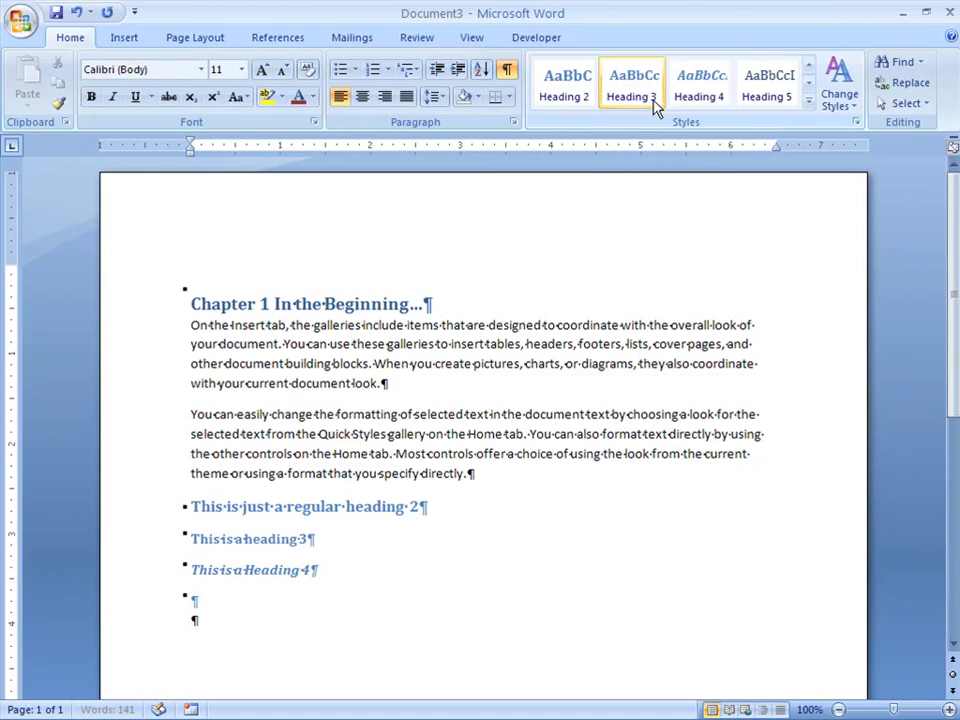
{"action": "left_click", "coordinate": [809, 67]}
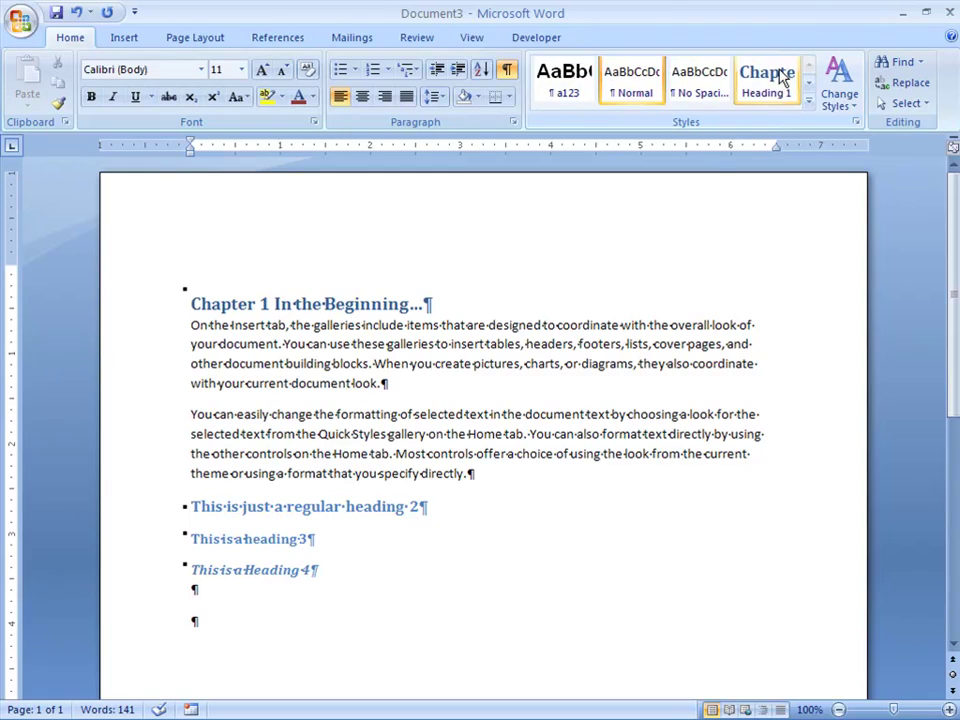
{"action": "left_click", "coordinate": [765, 85]}
{"action": "type", "text": "Chapter 2"}
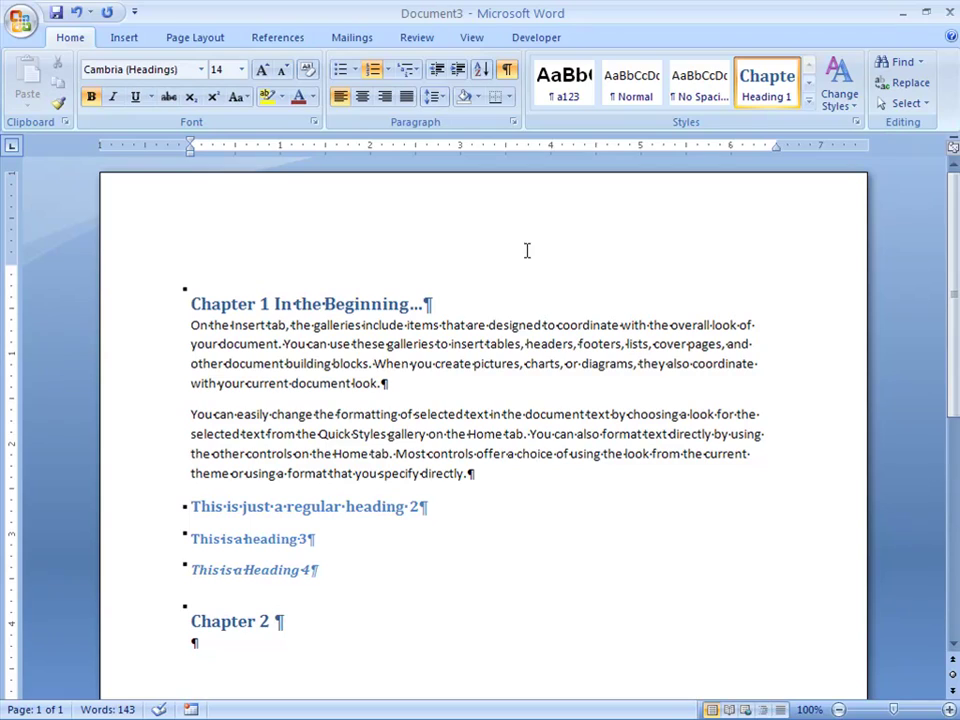
Choose Define New Multilevel List from the Multilevel List menu
{"action": "left_click", "coordinate": [410, 72]}
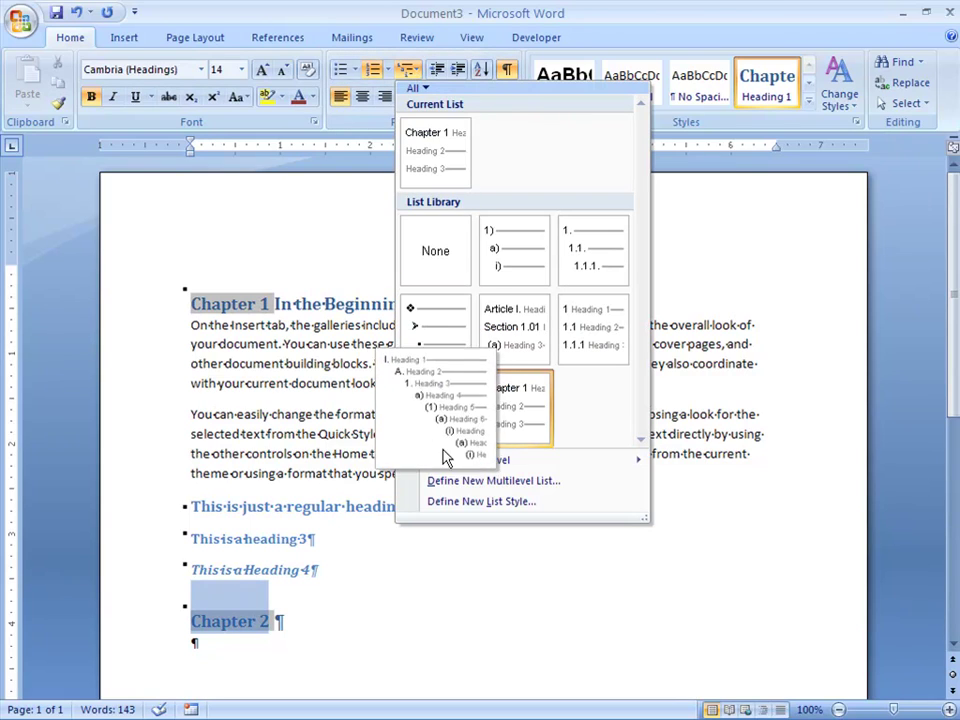
{"action": "left_click", "coordinate": [490, 481]}
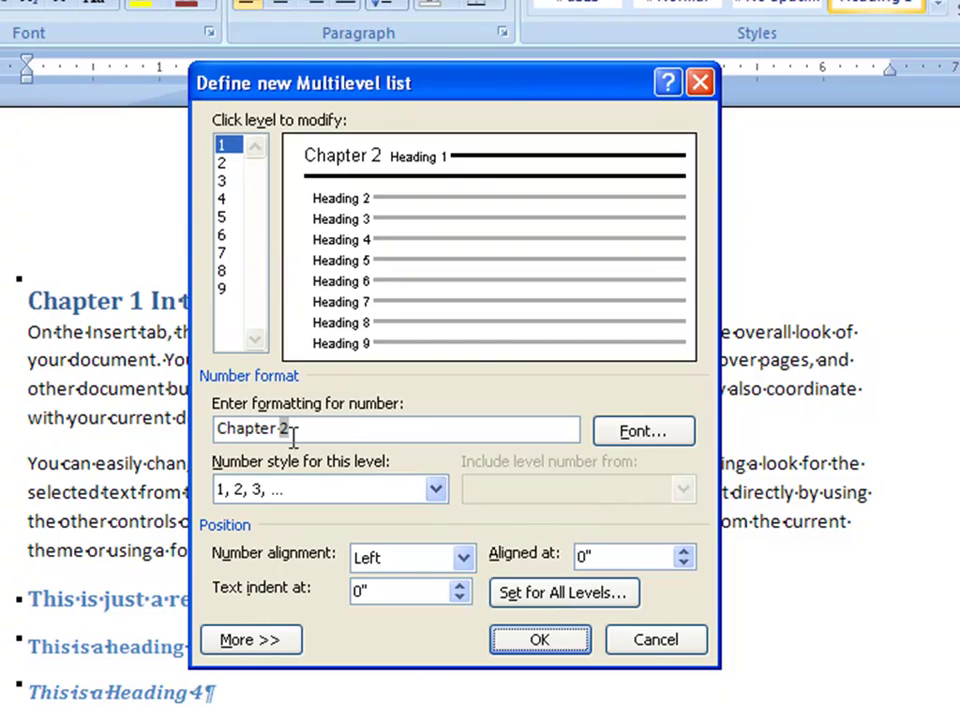
Set level 1 numbering to the 'I, II, III, ...' style in Verdana font and apply the list
{"action": "left_click", "coordinate": [436, 490]}
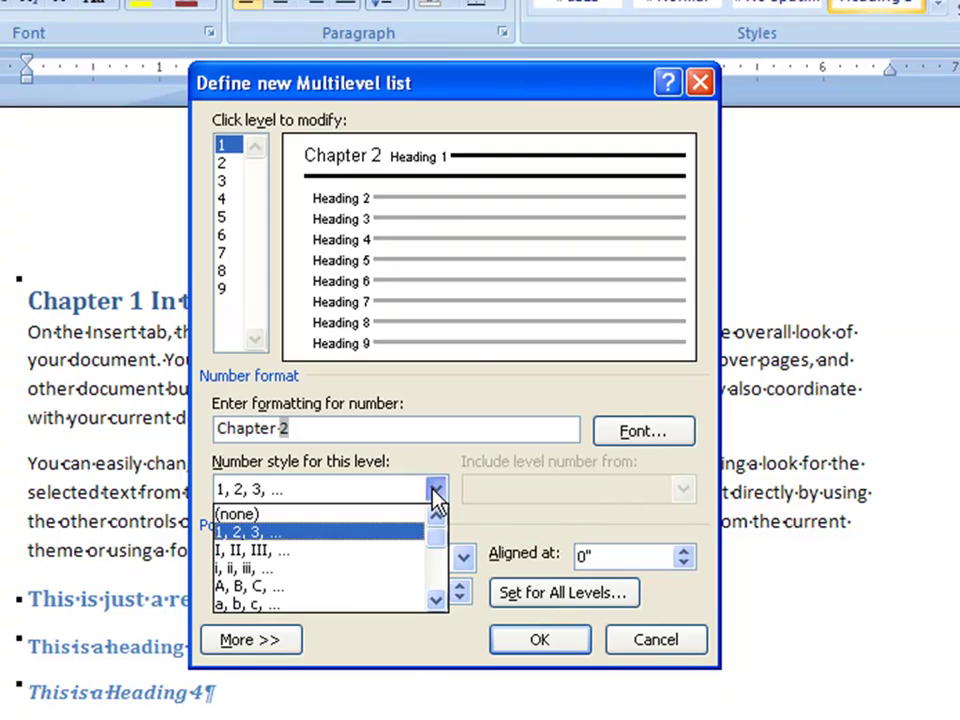
{"action": "left_click", "coordinate": [385, 551]}
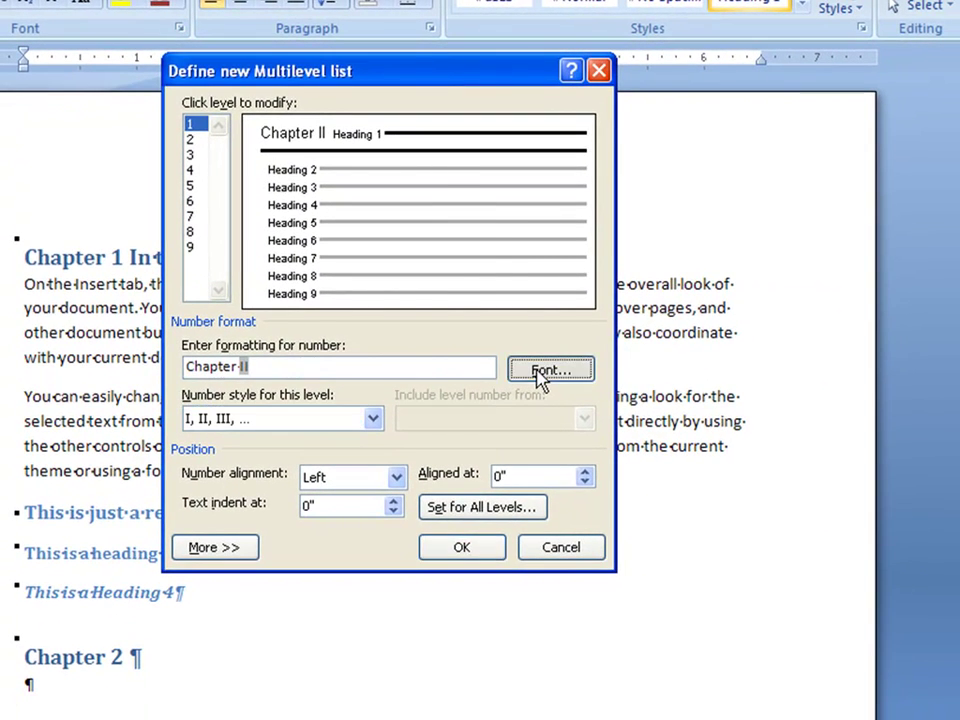
{"action": "left_click", "coordinate": [540, 372]}
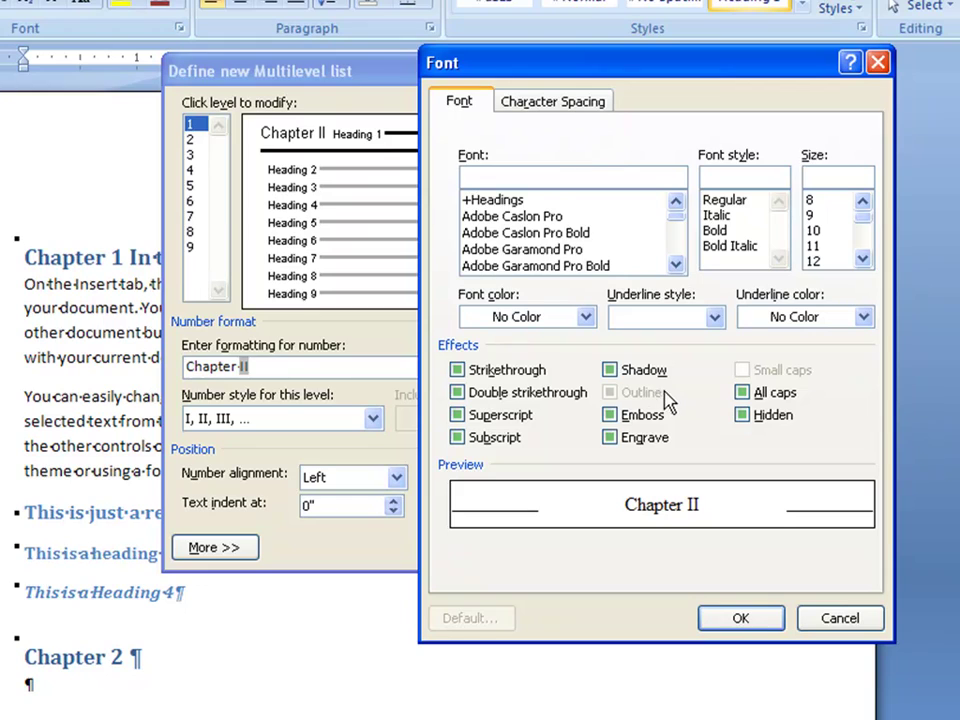
{"action": "left_click_drag", "start_coordinate": [675, 212], "coordinate": [675, 262]}
{"action": "left_click", "coordinate": [675, 200]}
{"action": "left_click", "coordinate": [675, 200]}
{"action": "left_click", "coordinate": [505, 201]}
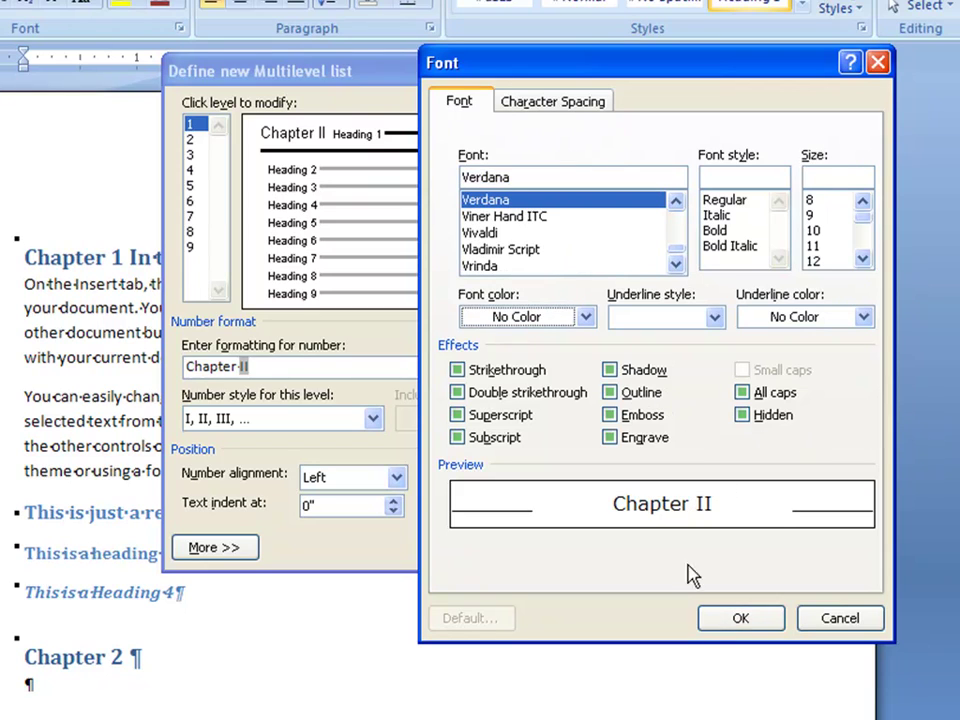
{"action": "left_click", "coordinate": [738, 618]}
{"action": "left_click", "coordinate": [462, 548]}
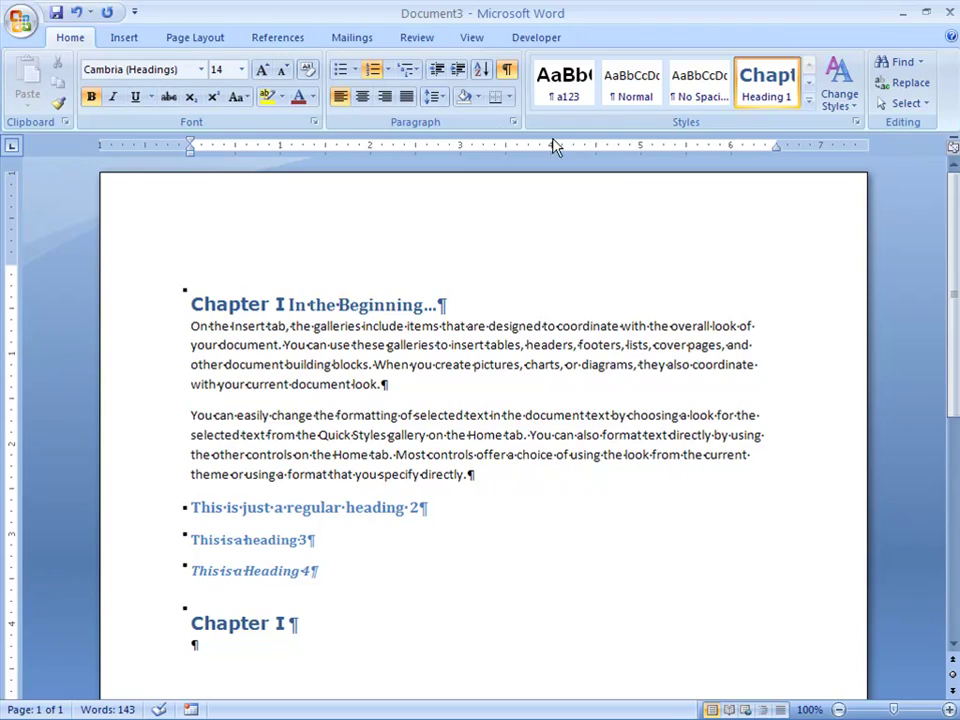
Add a Heading 1 paragraph after Chapter I so it numbers as Chapter II
{"action": "left_click", "coordinate": [408, 70]}
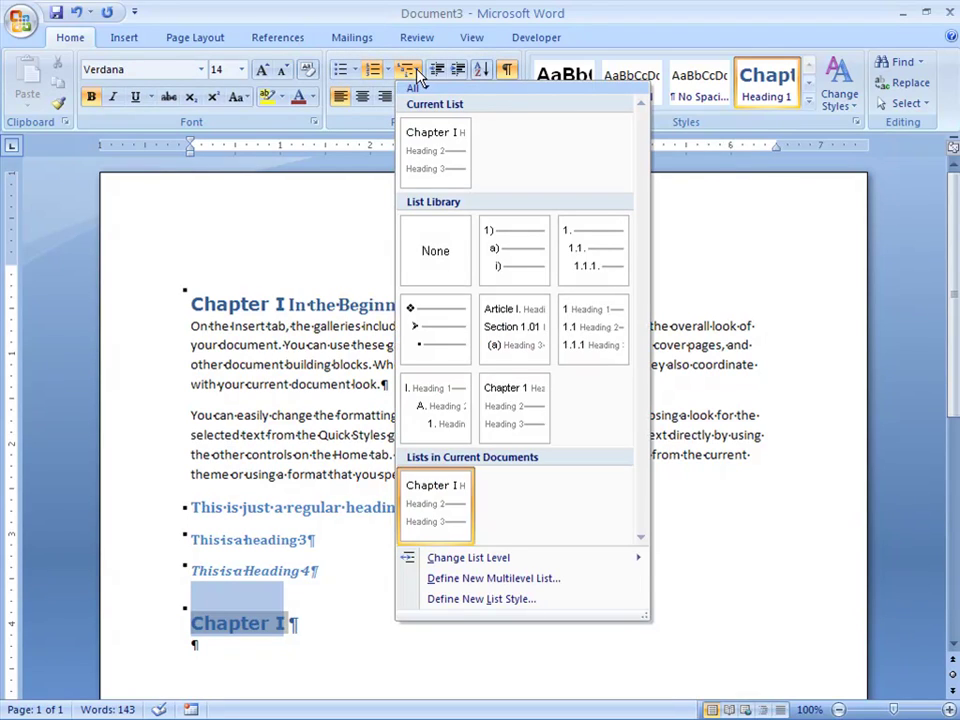
{"action": "mouse_move", "coordinate": [429, 516]}
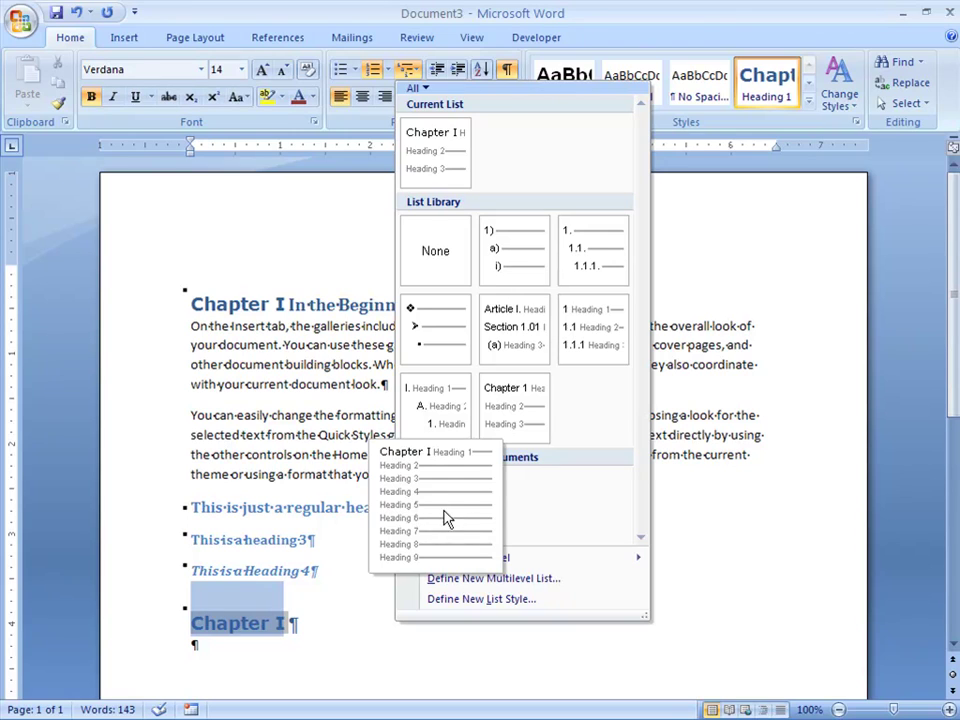
{"action": "left_click", "coordinate": [670, 518]}
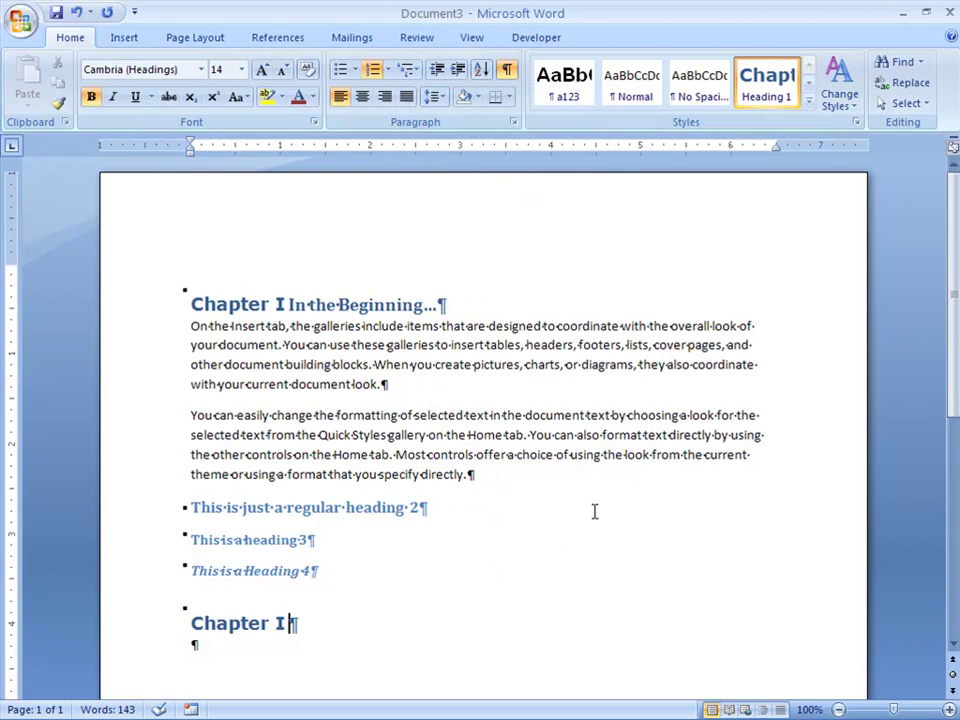
{"action": "key", "text": "Return"}
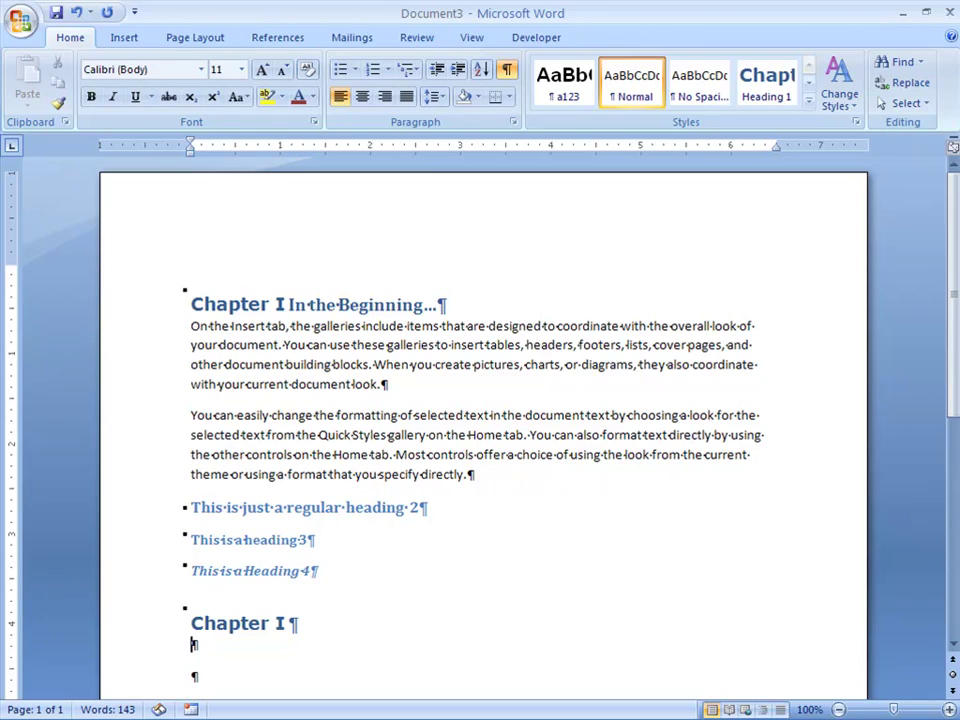
{"action": "left_click", "coordinate": [781, 96]}
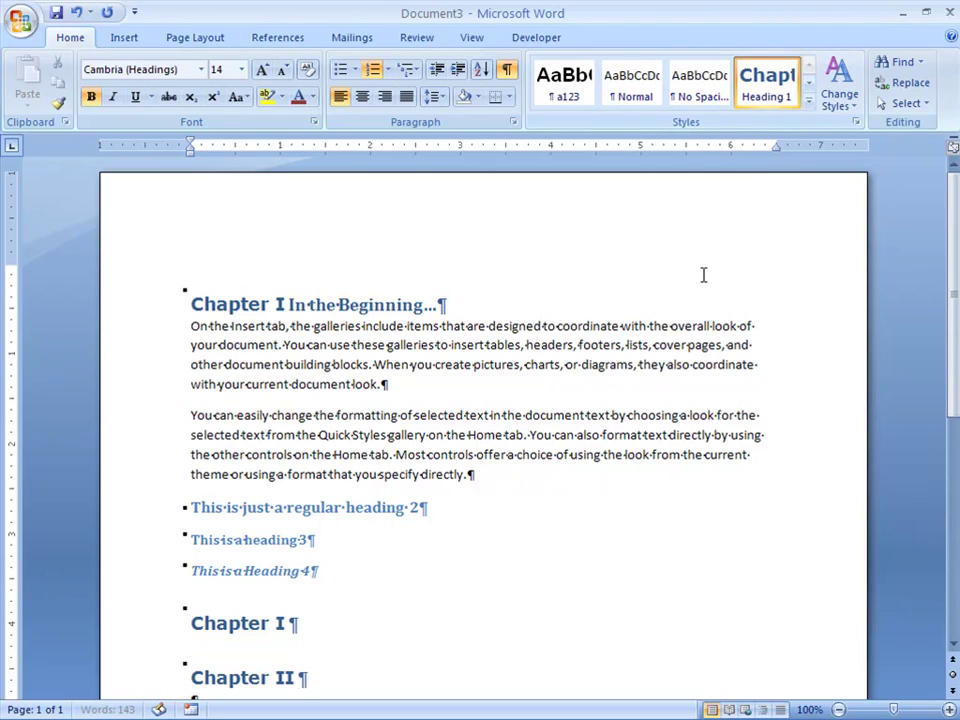
{"action": "scroll", "coordinate": [675, 390], "scroll_direction": "down", "scroll_amount": 4}
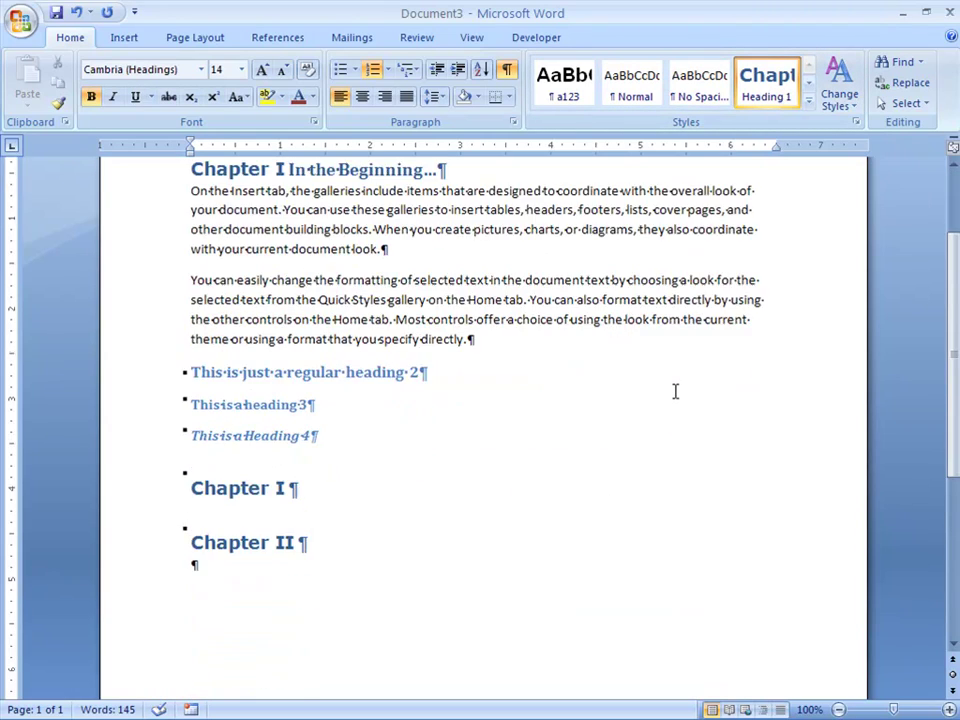